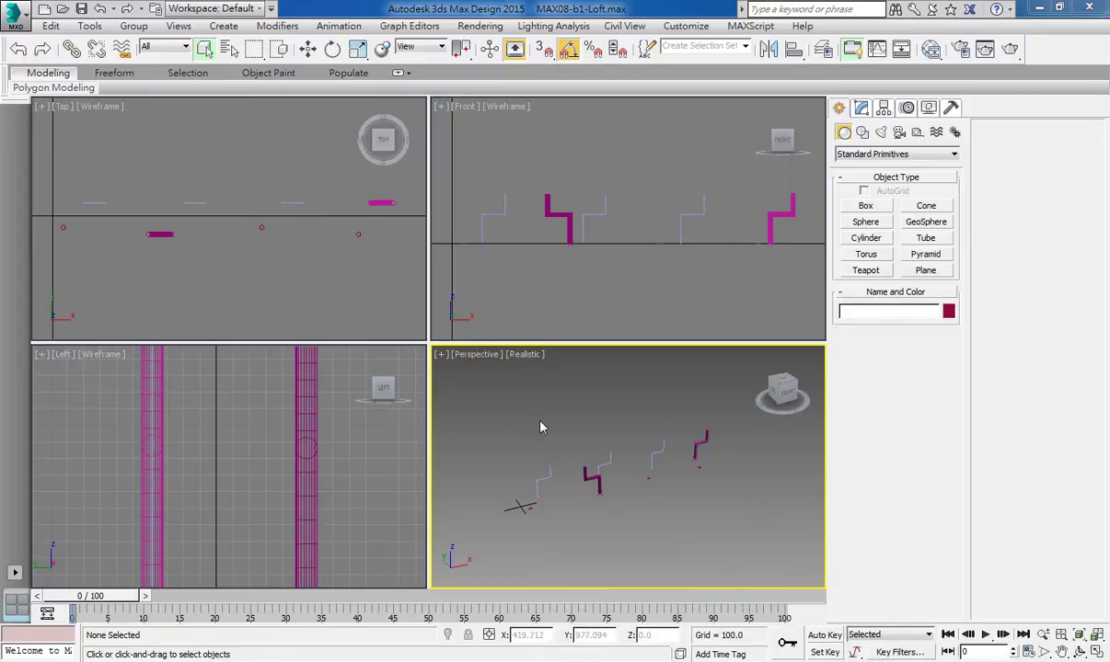
Maximize the Perspective viewport with Alt+W and zoom in on the zigzag splines, circles and pipes.
{"action": "key", "text": "alt+w"}
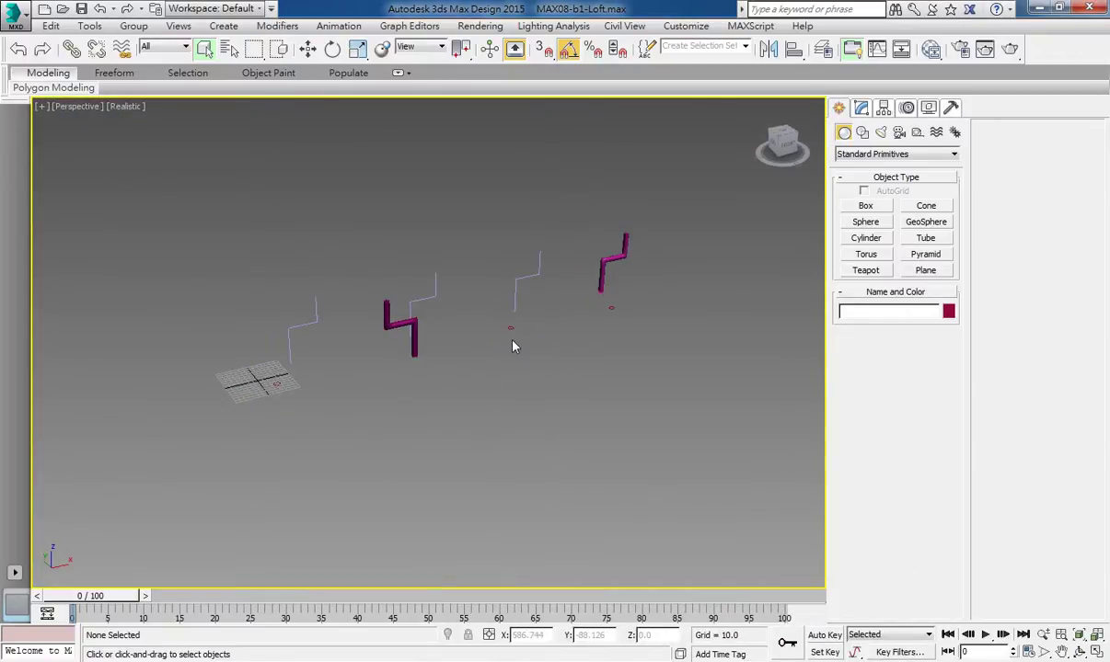
{"action": "scroll", "coordinate": [377, 373], "scroll_direction": "up", "scroll_amount": 2}
{"action": "scroll", "coordinate": [320, 367], "scroll_direction": "up", "scroll_amount": 2}
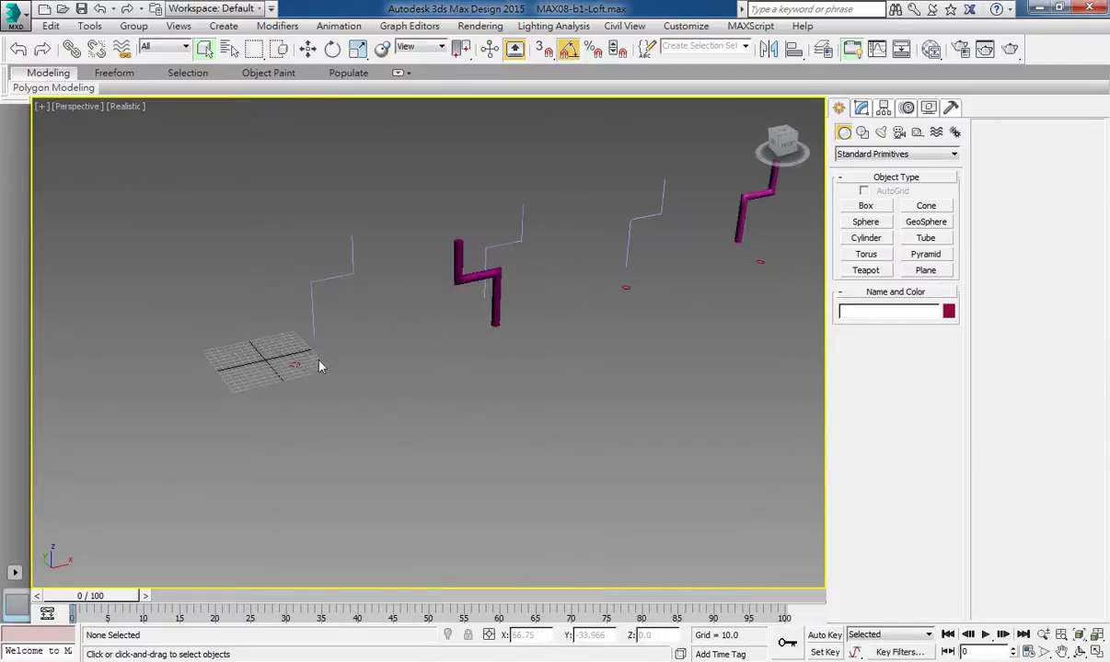
{"action": "scroll", "coordinate": [315, 361], "scroll_direction": "up", "scroll_amount": 2}
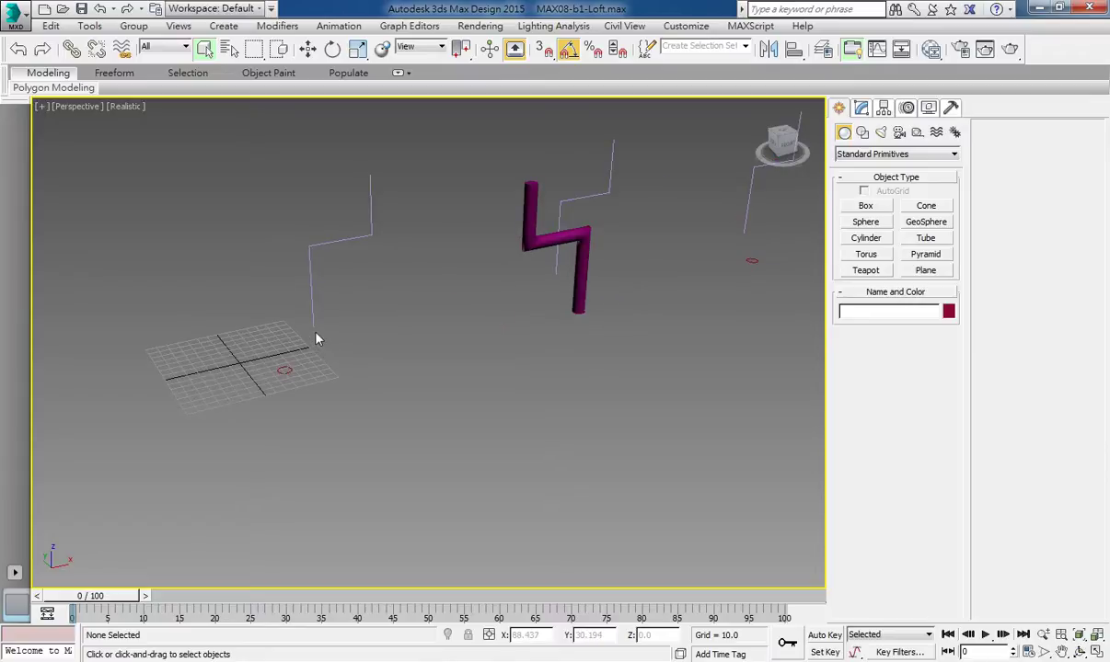
{"action": "middle_click_drag", "start_coordinate": [388, 318], "coordinate": [360, 343]}
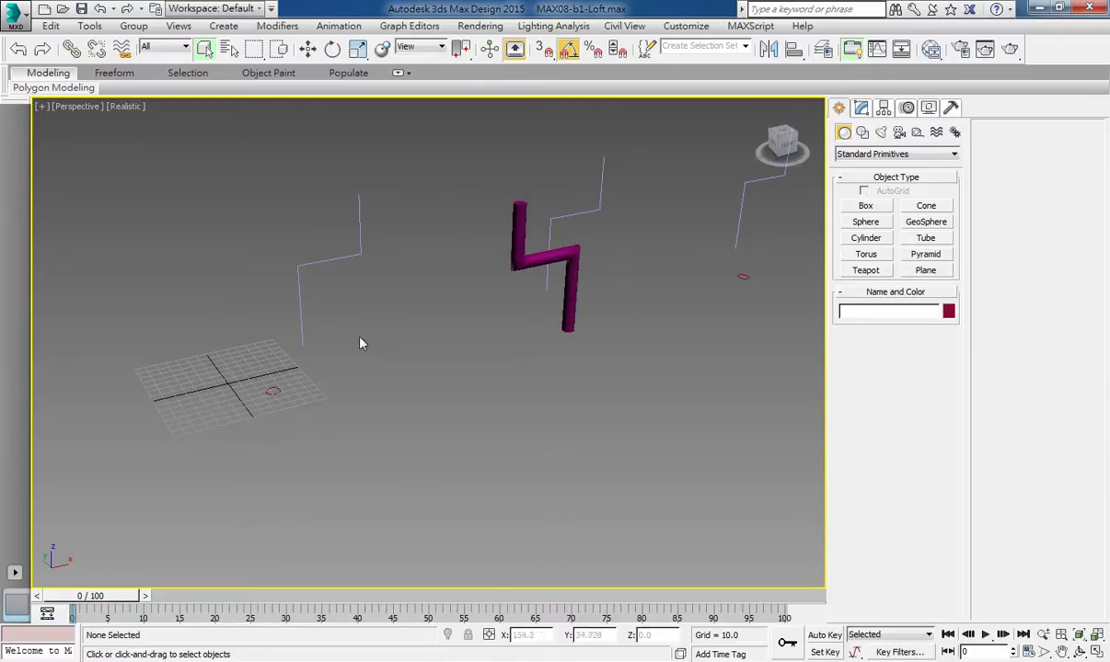
{"action": "left_click", "coordinate": [273, 391]}
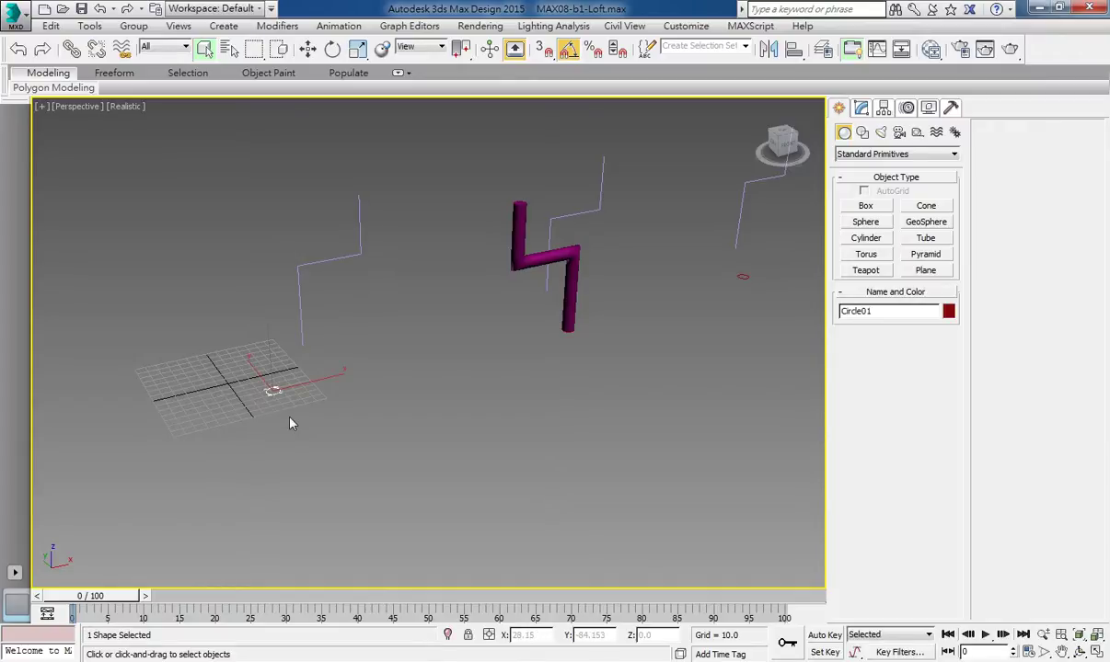
{"action": "left_click", "coordinate": [300, 308]}
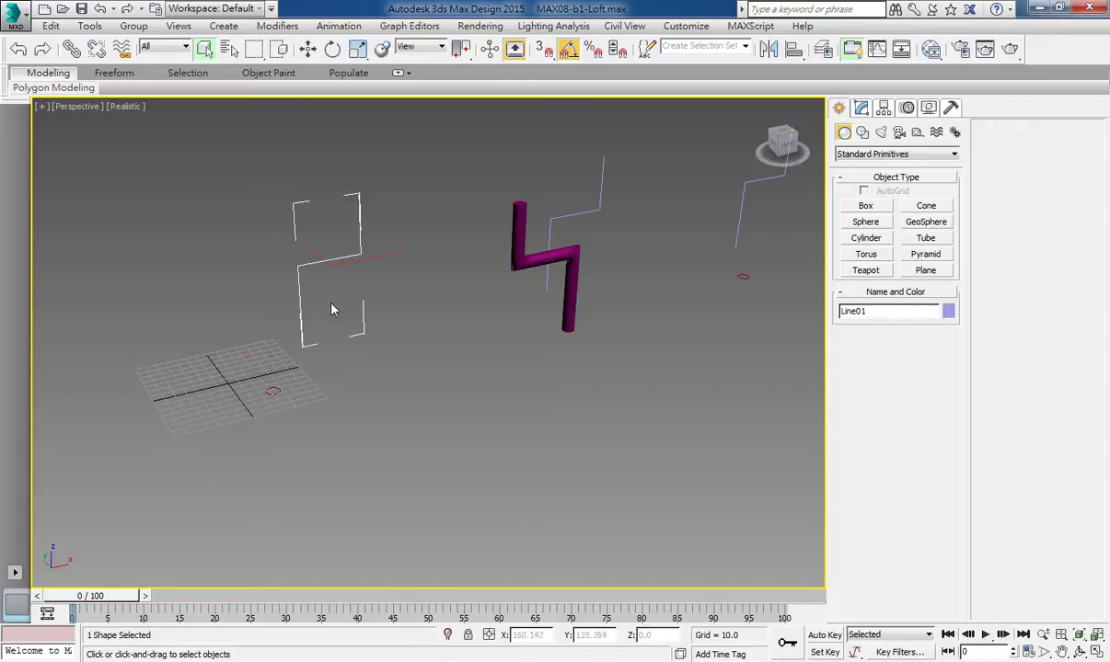
{"action": "left_click", "coordinate": [272, 391]}
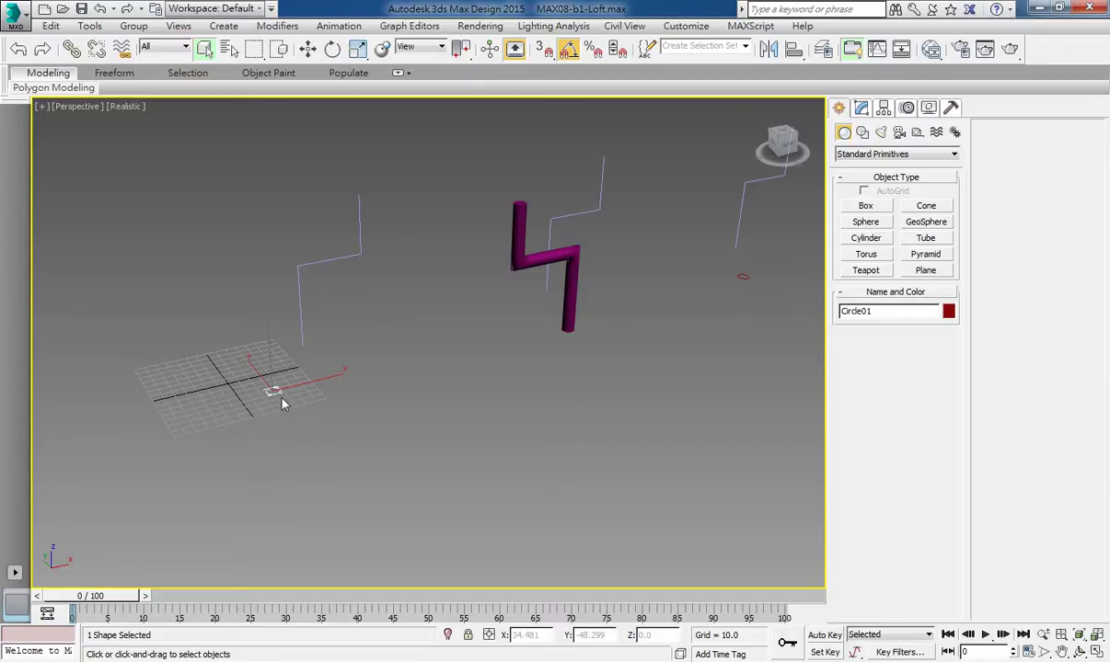
{"action": "left_click", "coordinate": [307, 323]}
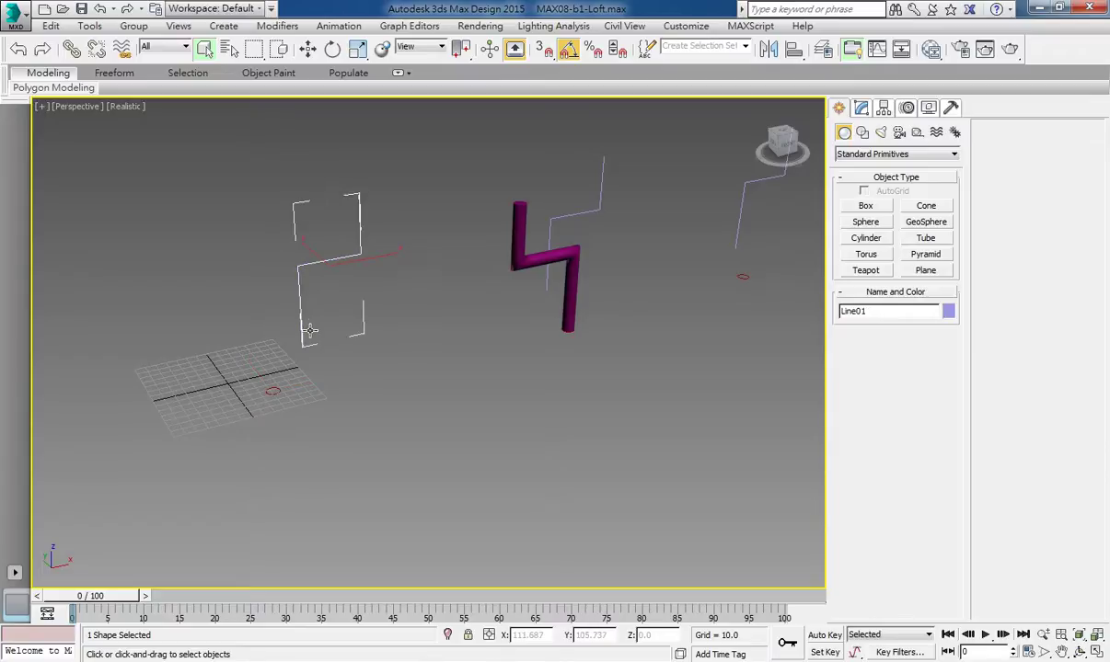
{"action": "middle_click_drag", "start_coordinate": [440, 445], "coordinate": [455, 463]}
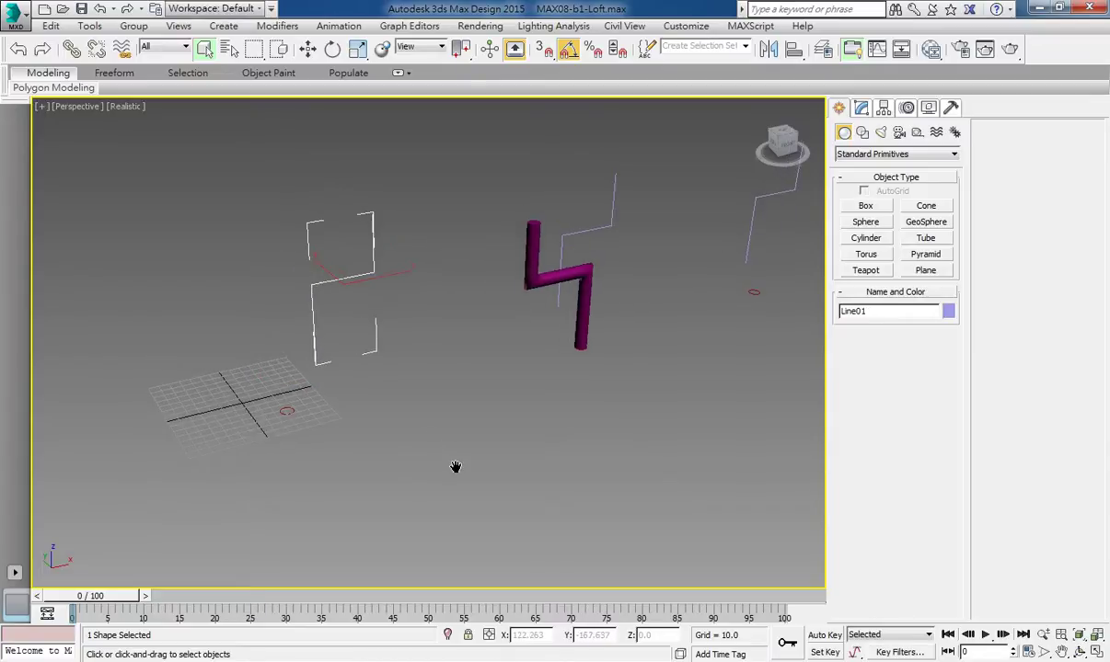
{"action": "left_click", "coordinate": [322, 419]}
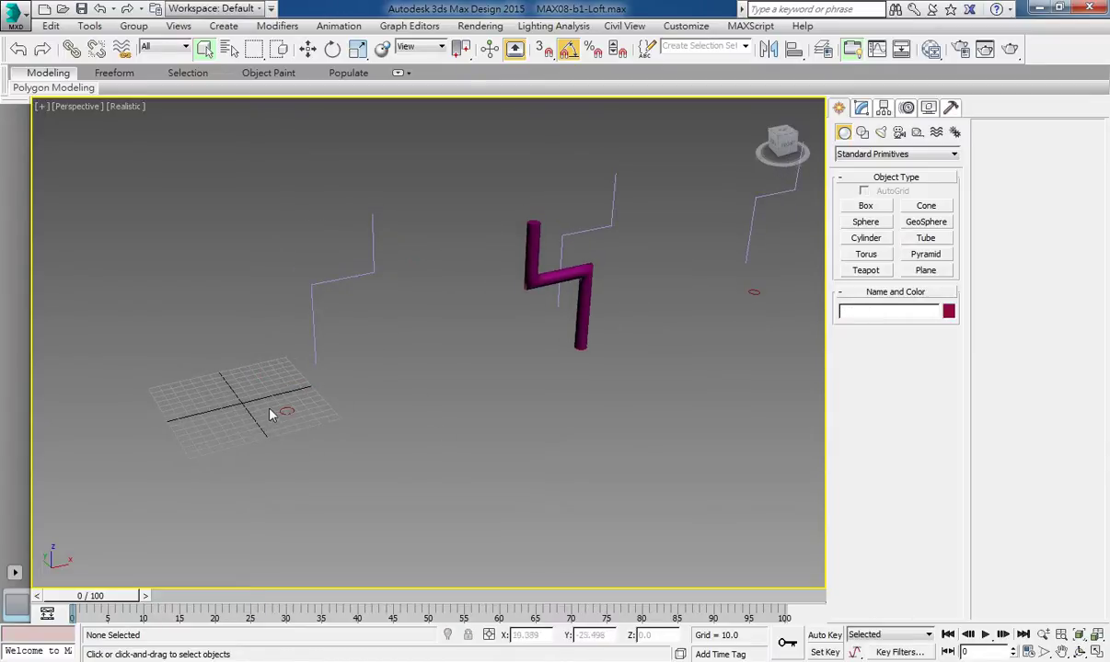
{"action": "left_click", "coordinate": [288, 411]}
{"action": "left_click_drag", "start_coordinate": [273, 400], "coordinate": [322, 446]}
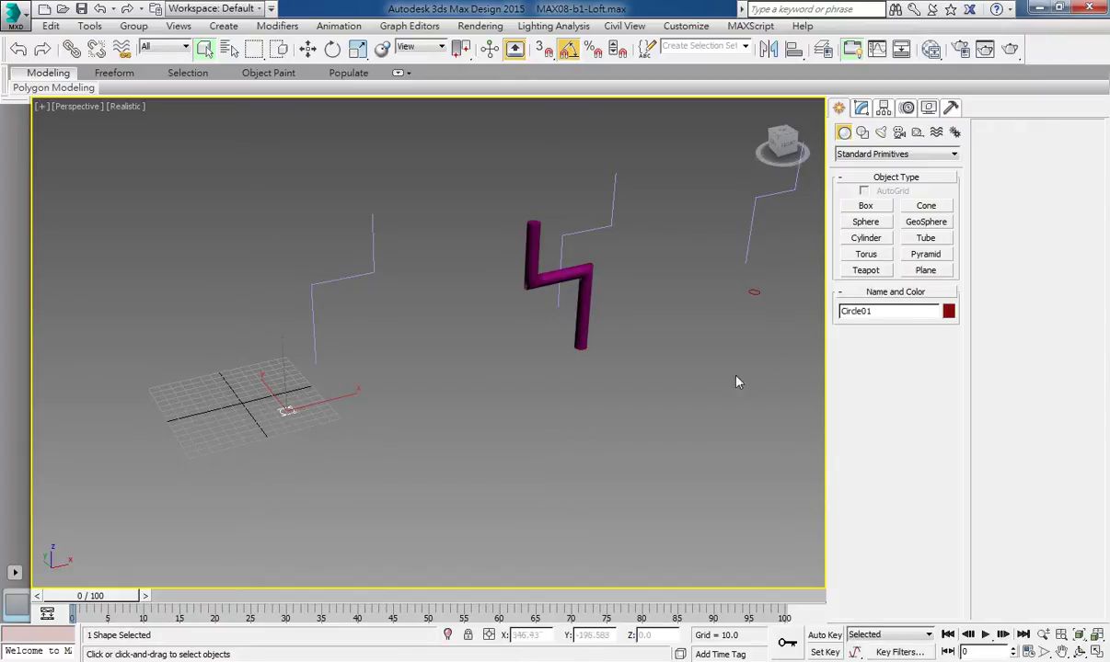
Create compound loft Loft003 by sweeping Circle01 along the nearby zigzag spline.
{"action": "left_click", "coordinate": [851, 155]}
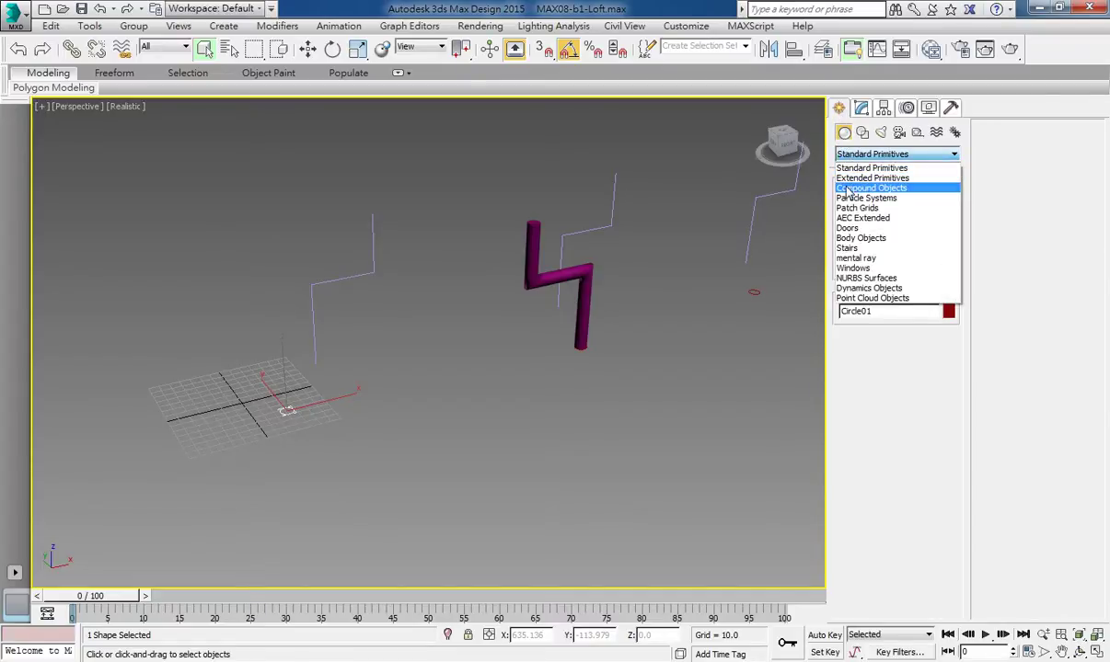
{"action": "left_click", "coordinate": [853, 188]}
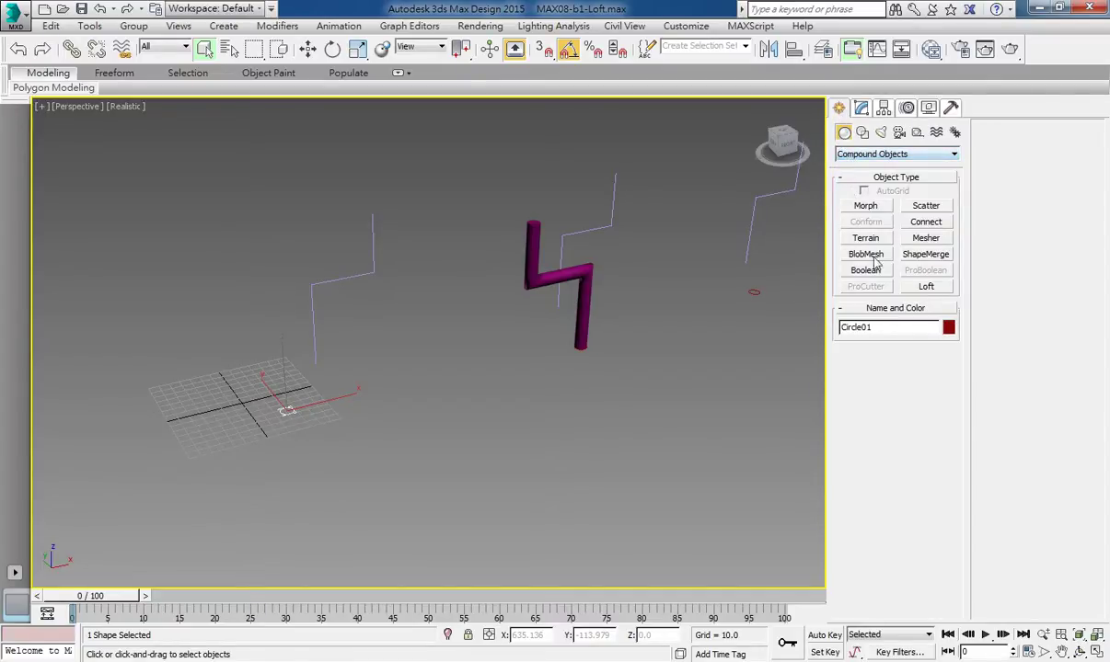
{"action": "left_click", "coordinate": [927, 287]}
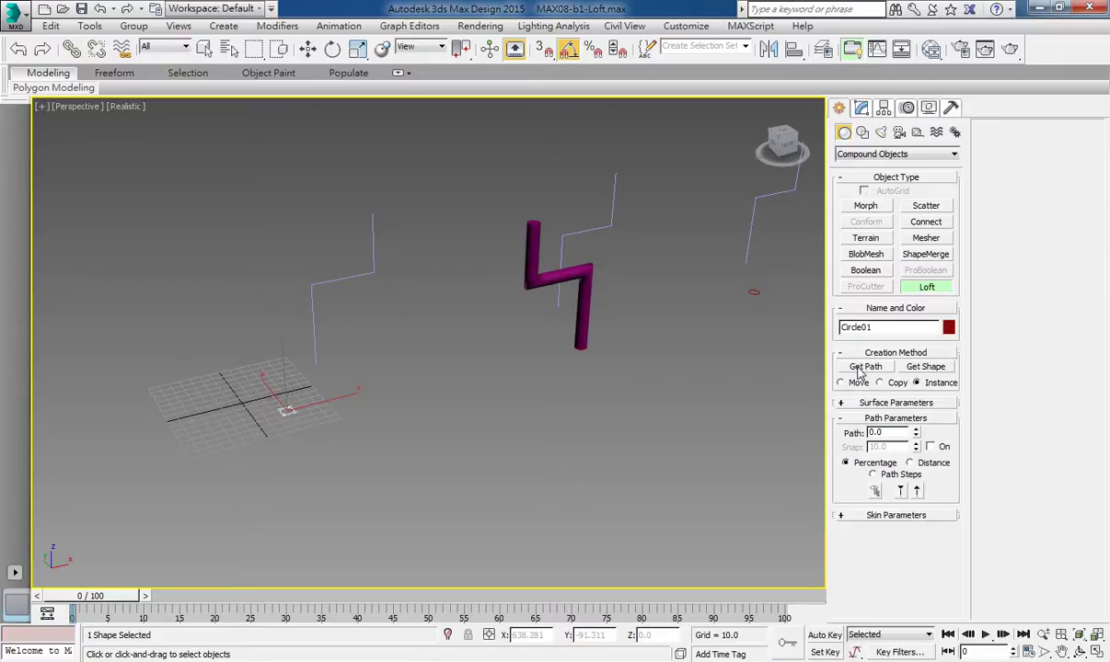
{"action": "left_click", "coordinate": [860, 367]}
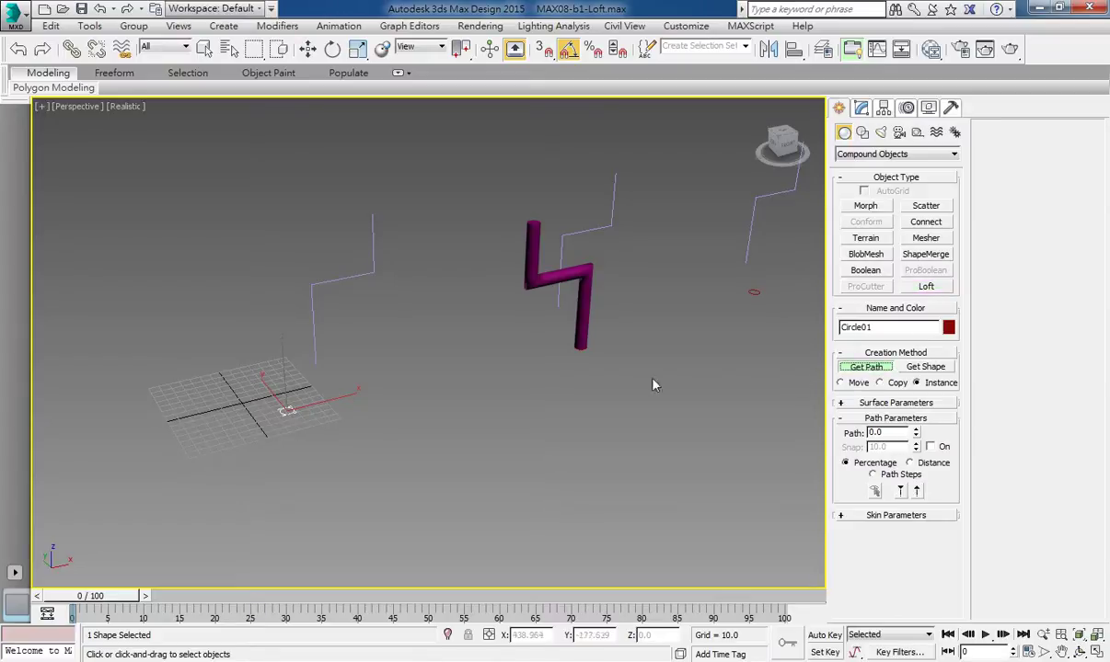
{"action": "left_click", "coordinate": [375, 291]}
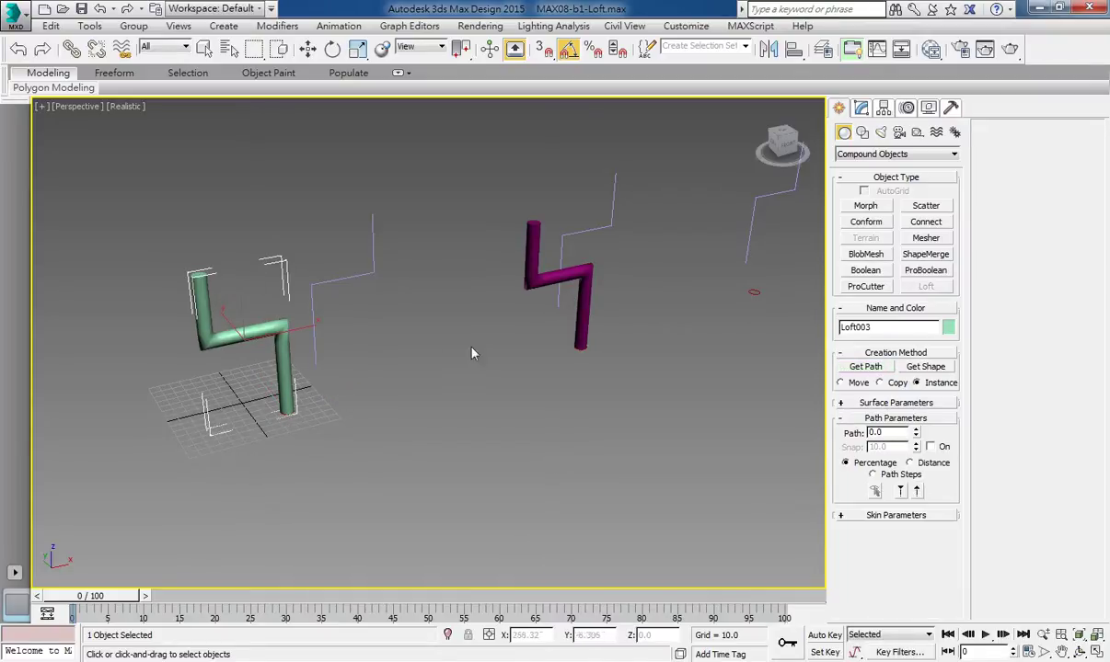
{"action": "right_click", "coordinate": [372, 334]}
Loft the small circle along Line04 to create the pink pipe Loft004.
{"action": "mouse_move", "coordinate": [673, 321]}
{"action": "middle_mouse_down"}
{"action": "mouse_move", "coordinate": [607, 347]}
{"action": "mouse_move", "coordinate": [297, 404]}
{"action": "middle_mouse_up"}
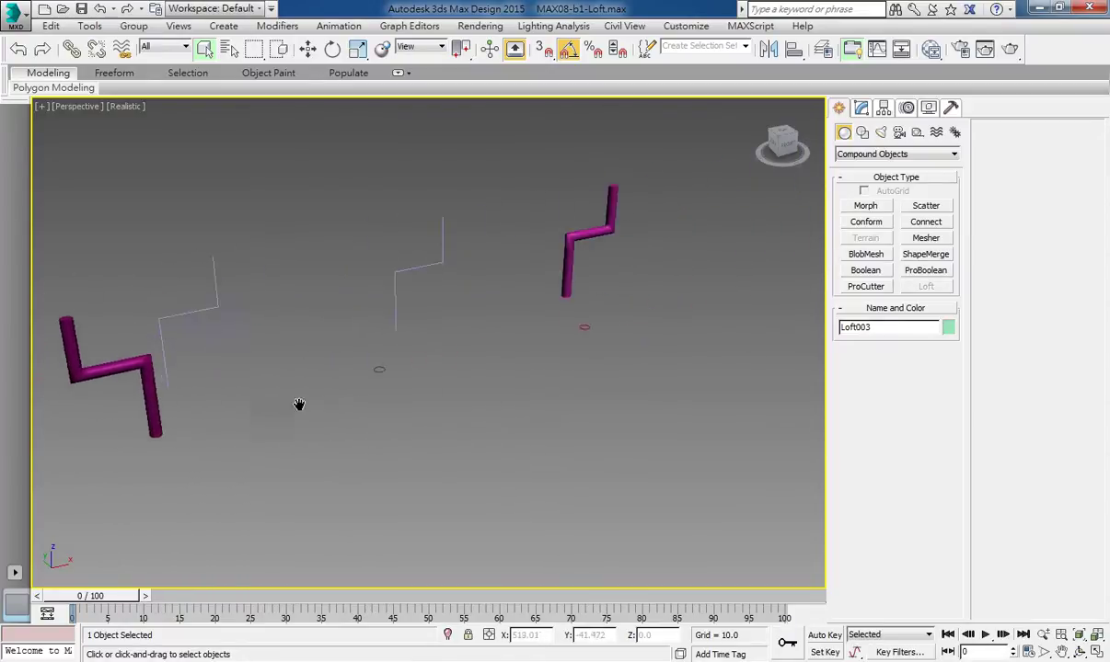
{"action": "middle_click_drag", "start_coordinate": [349, 328], "coordinate": [404, 305]}
{"action": "left_click", "coordinate": [387, 245]}
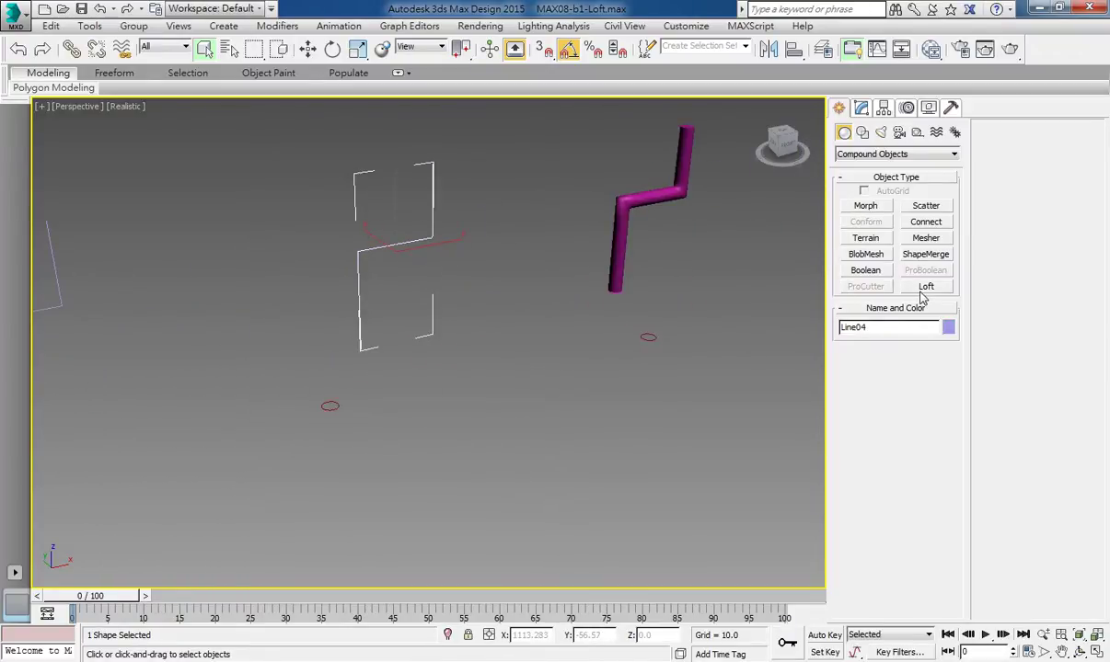
{"action": "left_click", "coordinate": [925, 288]}
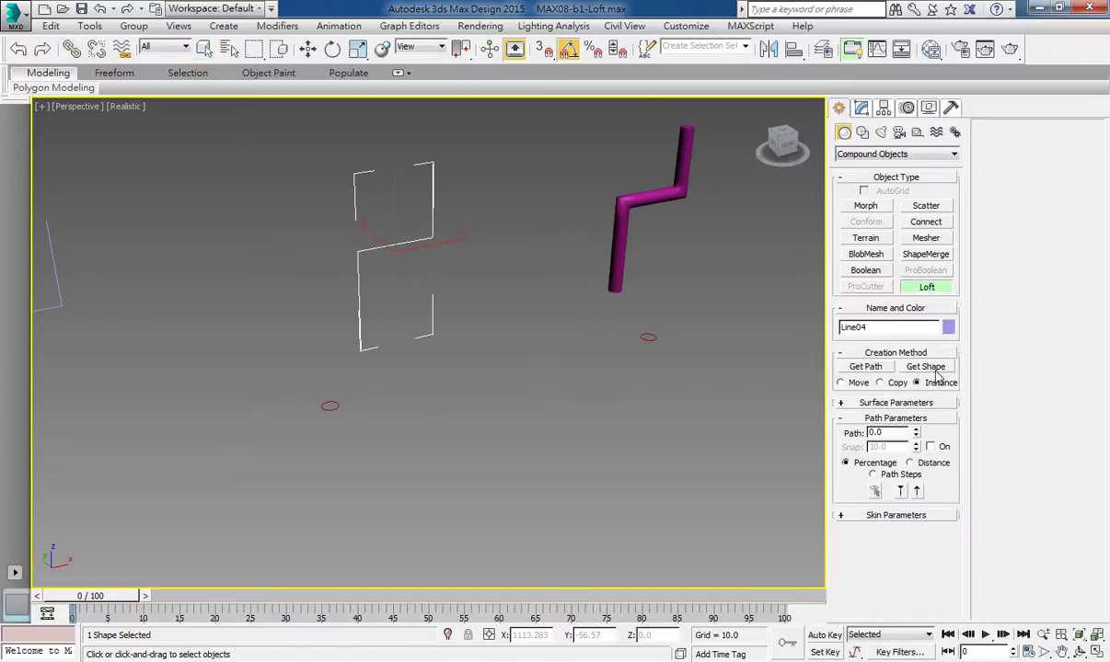
{"action": "left_click", "coordinate": [933, 368]}
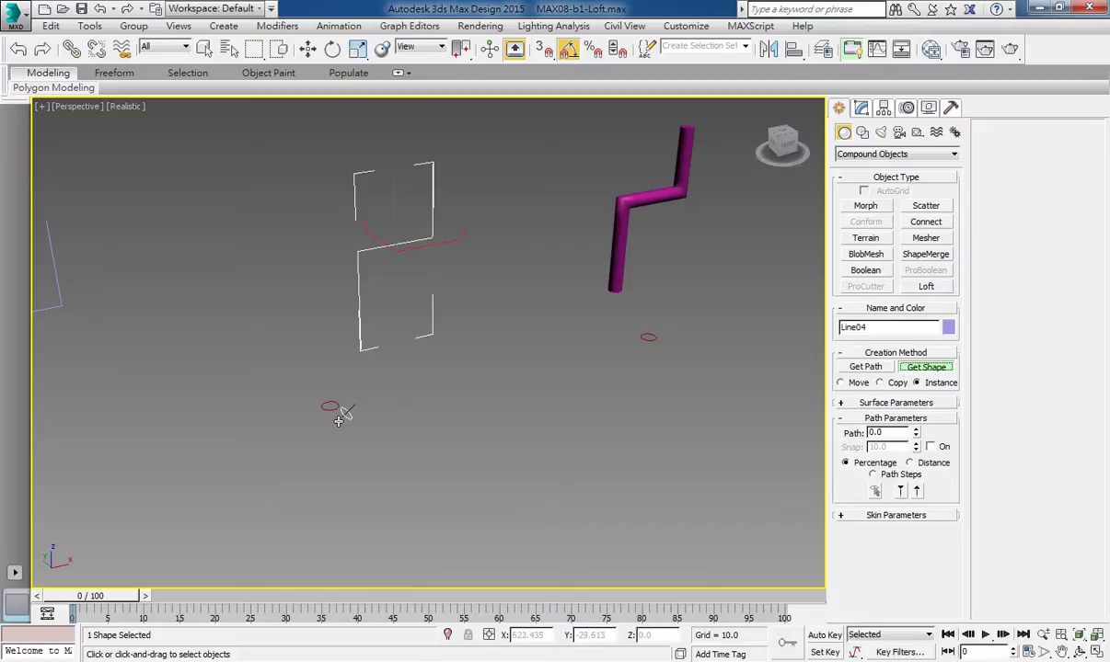
{"action": "left_click", "coordinate": [337, 418]}
Move Loft004 right and down beside its path, then reselect Line04.
{"action": "key", "text": "w"}
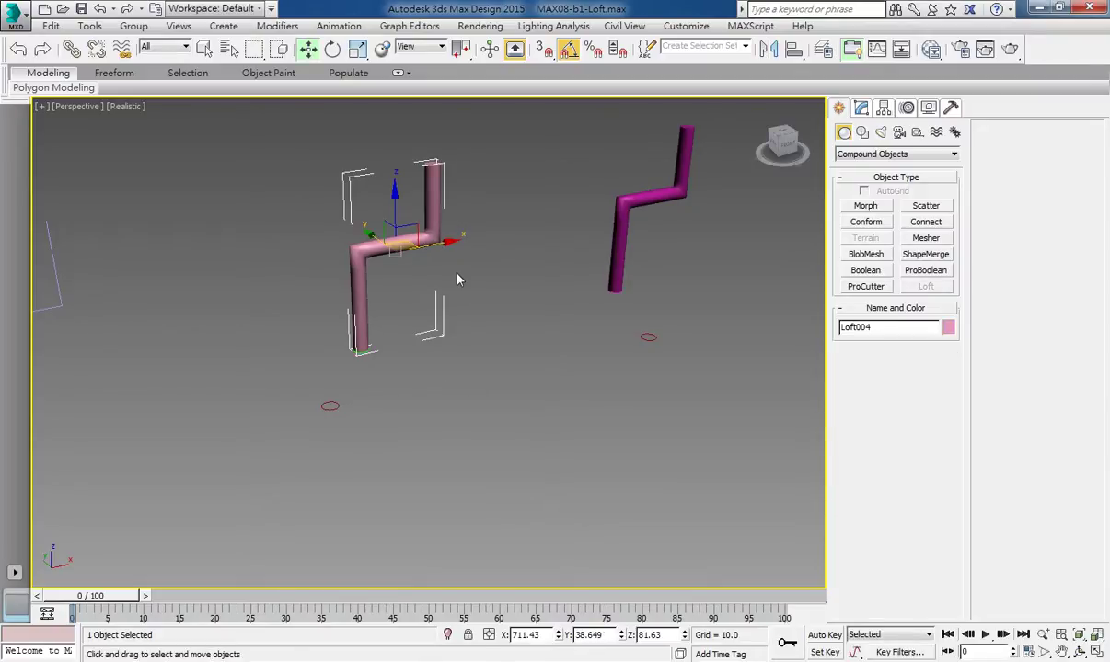
{"action": "left_click_drag", "start_coordinate": [370, 242], "coordinate": [522, 451]}
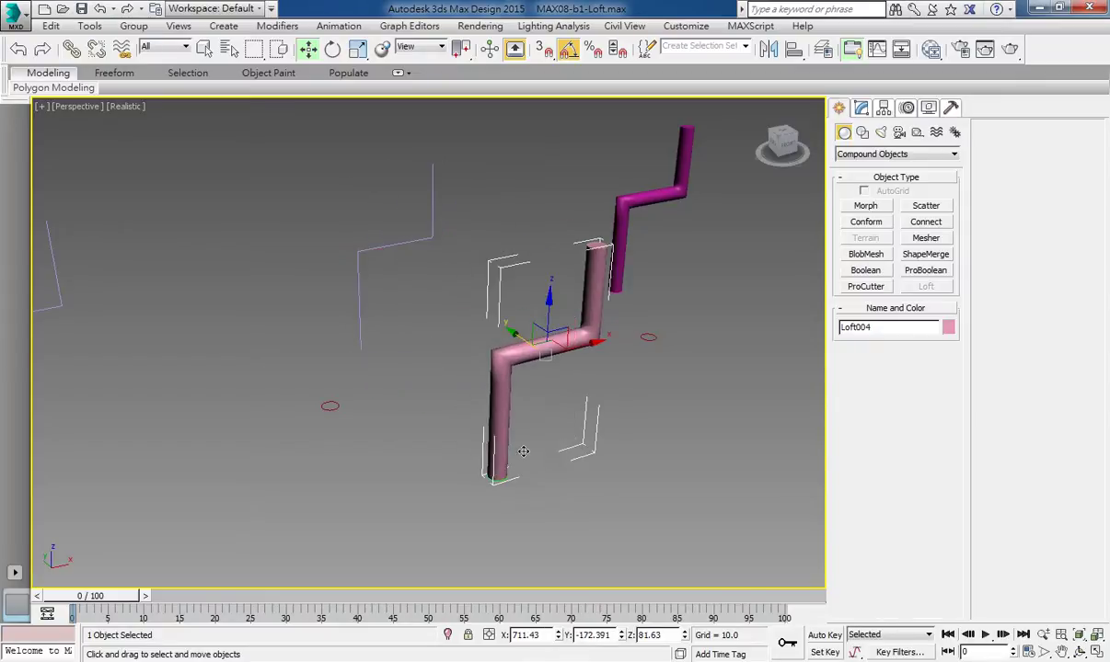
{"action": "left_click", "coordinate": [395, 245]}
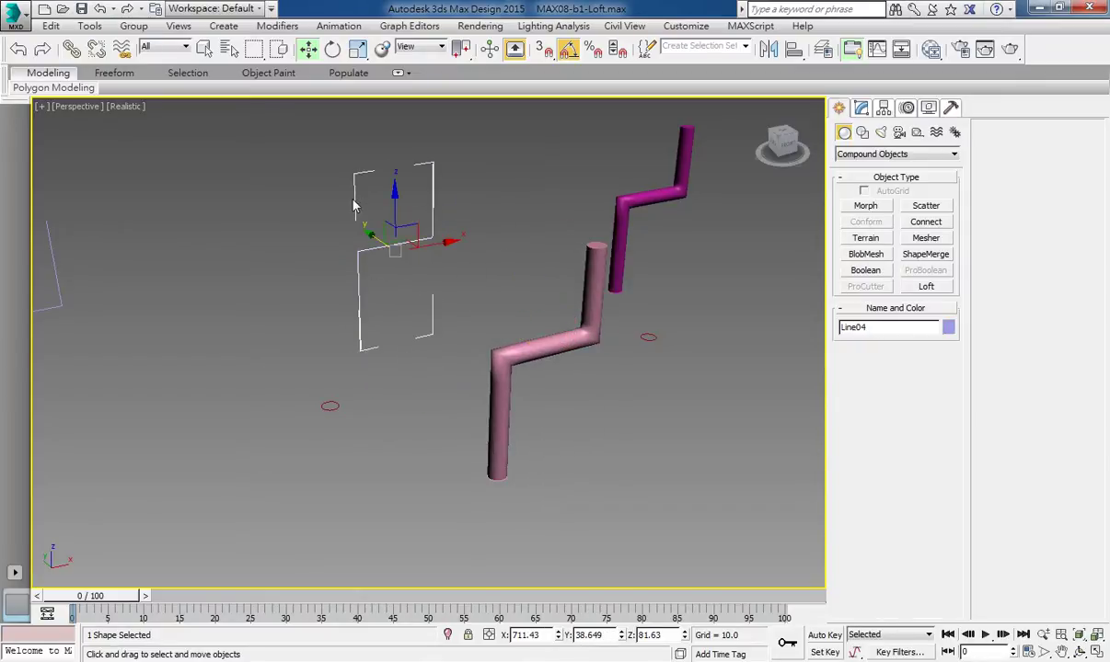
Create a stray stepped-cylinder loft, Loft005, from the line and circle, then delete it.
{"action": "left_click", "coordinate": [925, 288]}
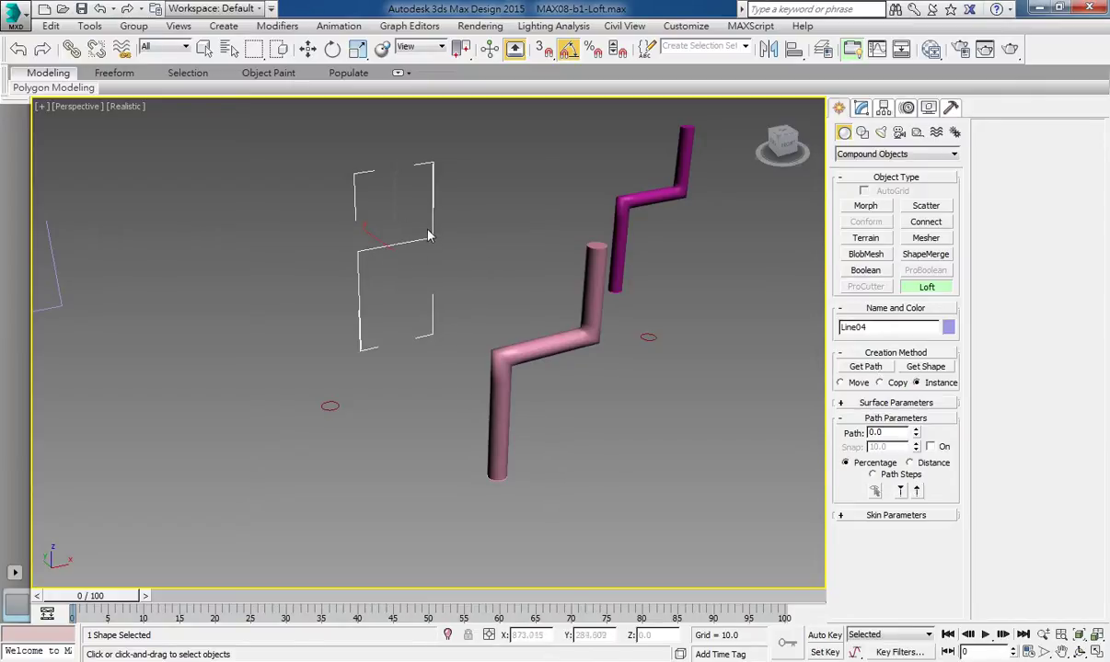
{"action": "left_click", "coordinate": [857, 366]}
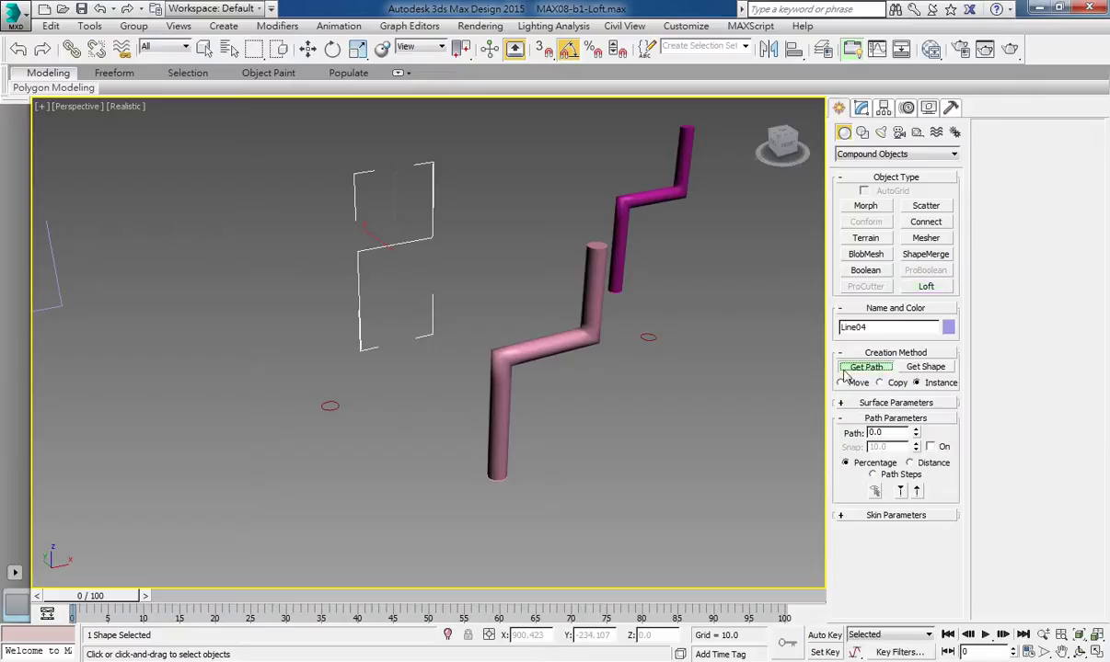
{"action": "left_click", "coordinate": [331, 407]}
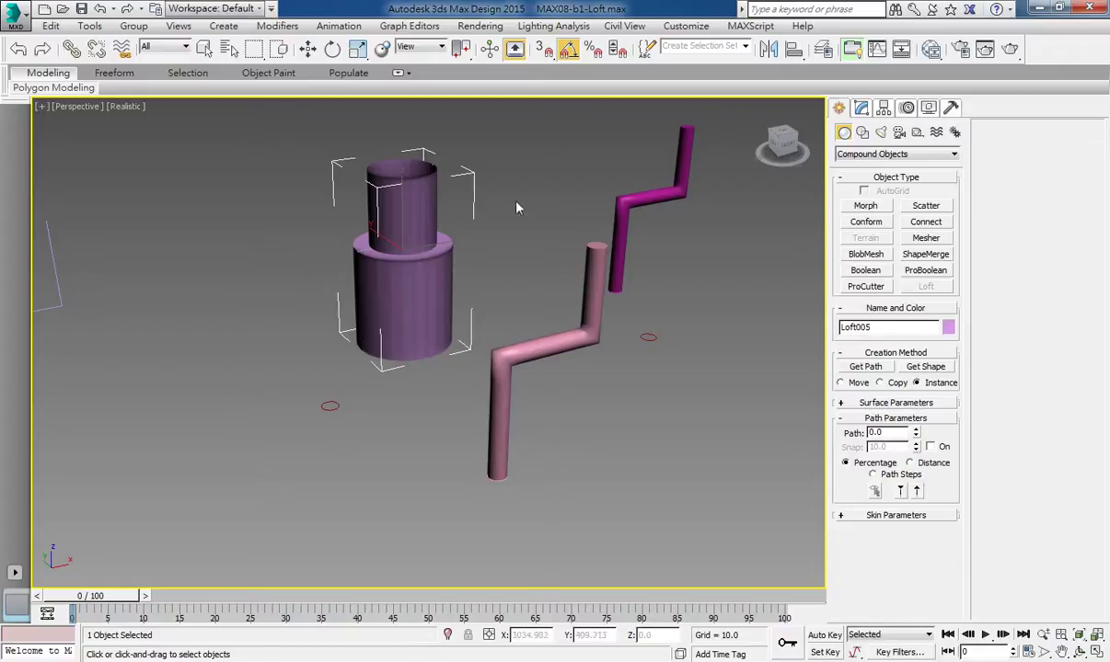
{"action": "key", "text": "w"}
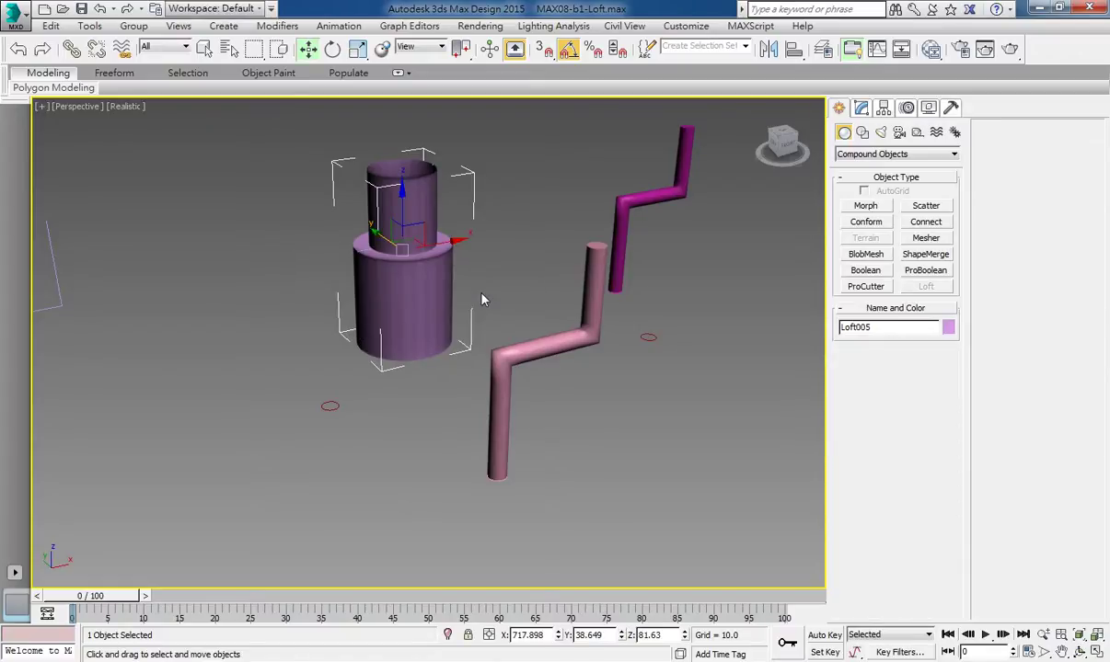
{"action": "key", "text": "Delete"}
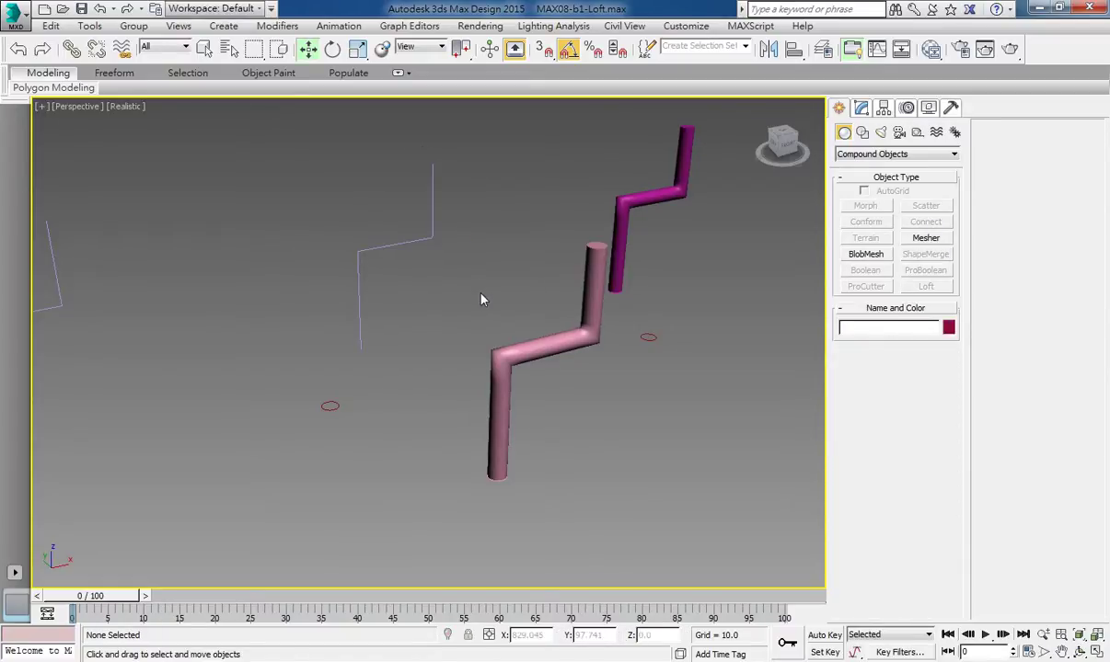
Inspect the zigzag path, circle cross-section and pink pipe, viewing Loft004's loft parameters.
{"action": "mouse_move", "coordinate": [445, 317]}
{"action": "middle_mouse_down"}
{"action": "mouse_move", "coordinate": [448, 274]}
{"action": "mouse_move", "coordinate": [408, 287]}
{"action": "middle_mouse_up"}
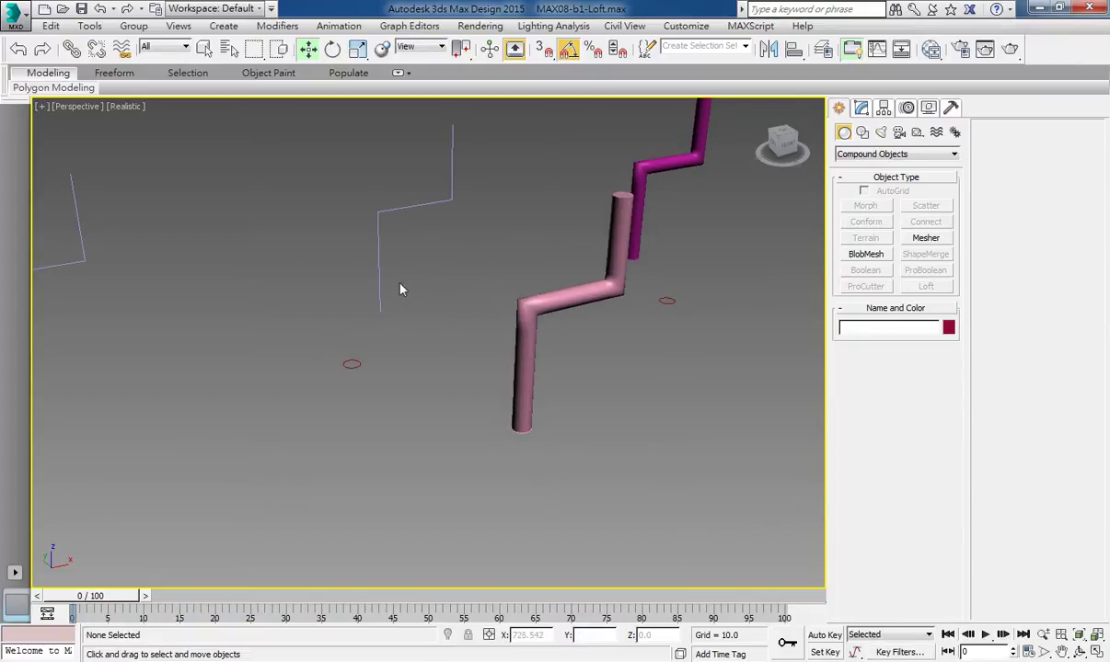
{"action": "left_click", "coordinate": [380, 293]}
{"action": "left_click", "coordinate": [352, 365]}
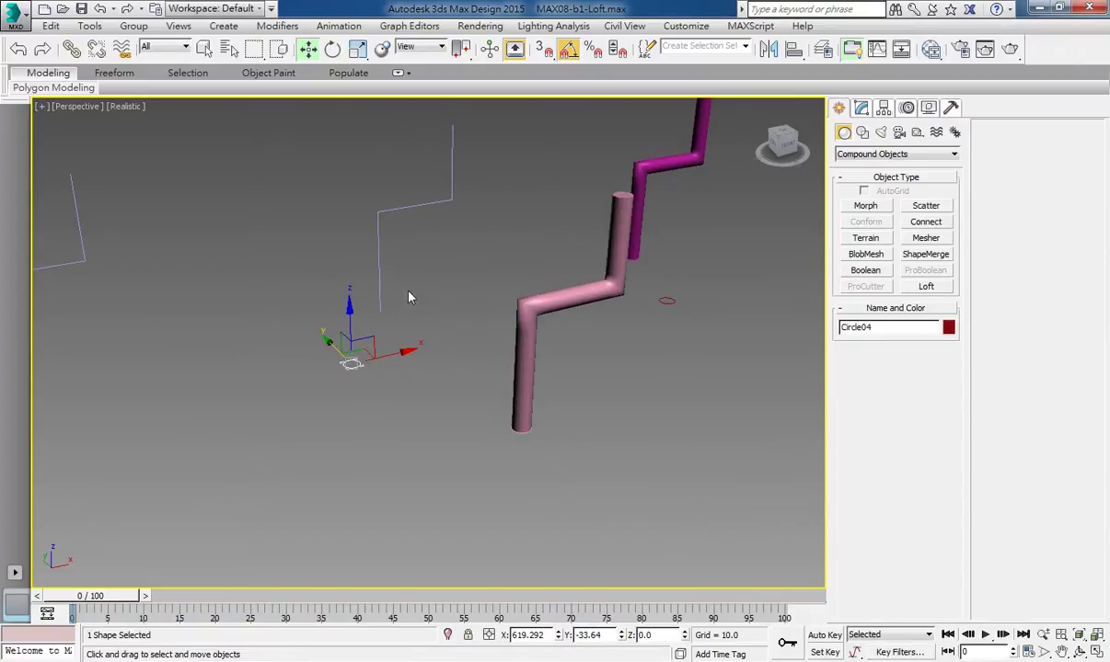
{"action": "left_click", "coordinate": [563, 291]}
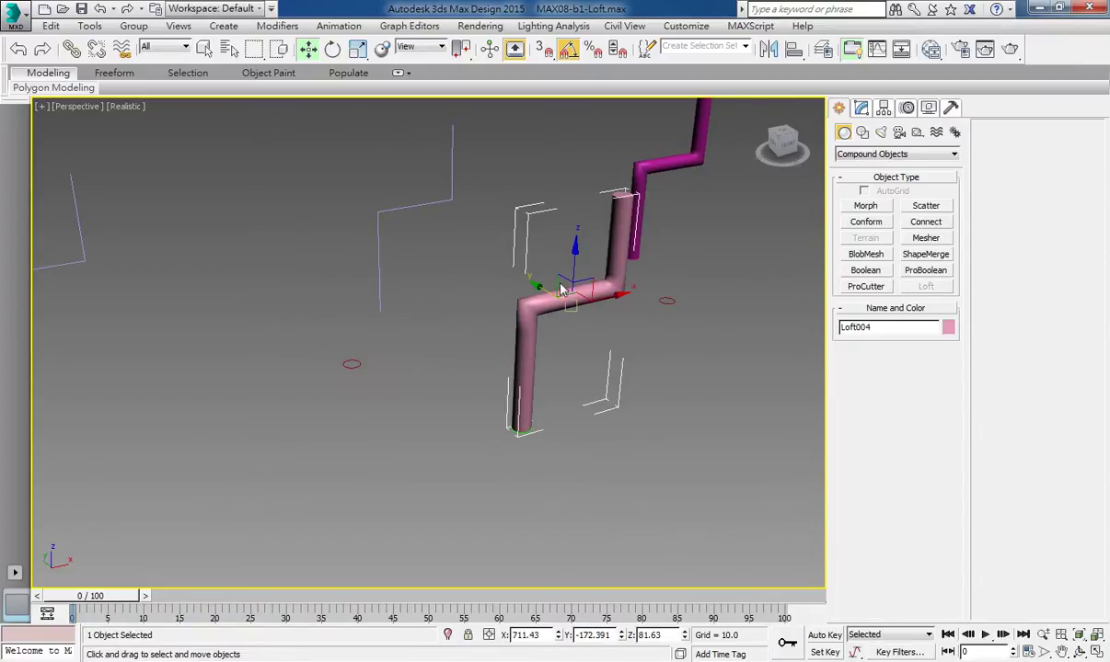
{"action": "middle_click_drag", "start_coordinate": [543, 333], "coordinate": [494, 303]}
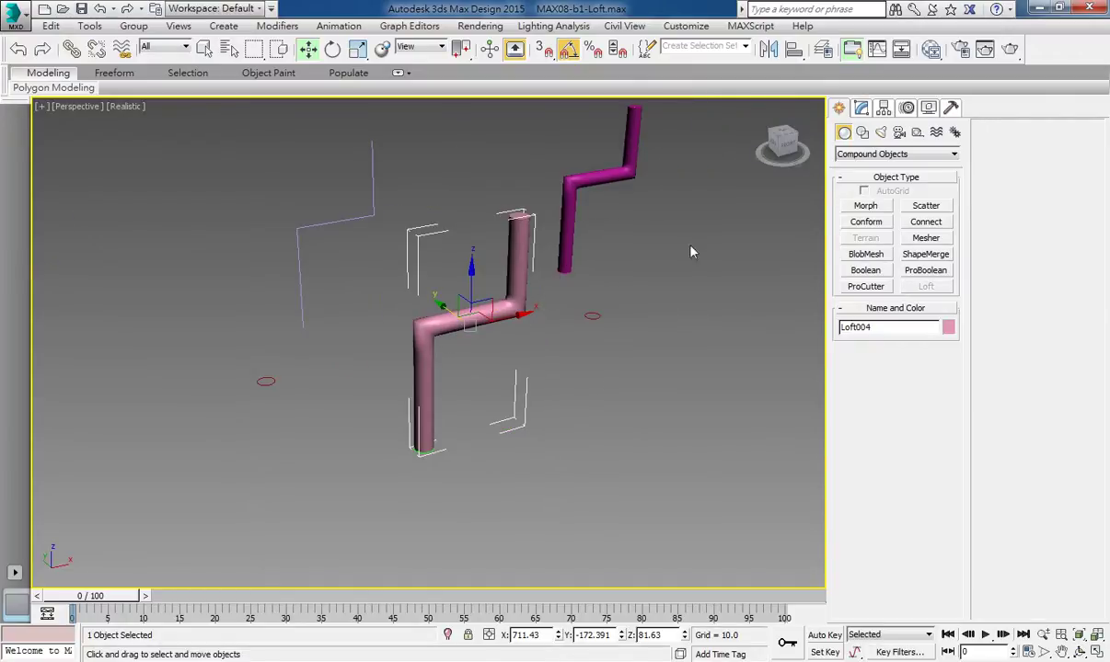
{"action": "left_click", "coordinate": [862, 108]}
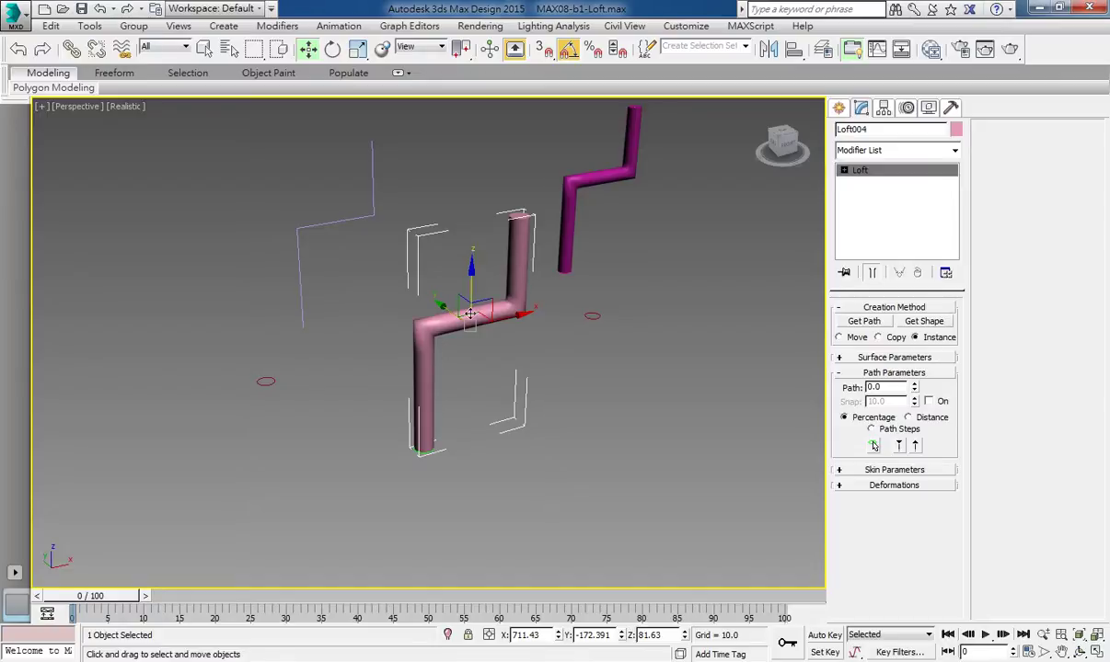
Clear the selection and render the Perspective view of the pink and magenta pipes.
{"action": "left_click", "coordinate": [300, 295]}
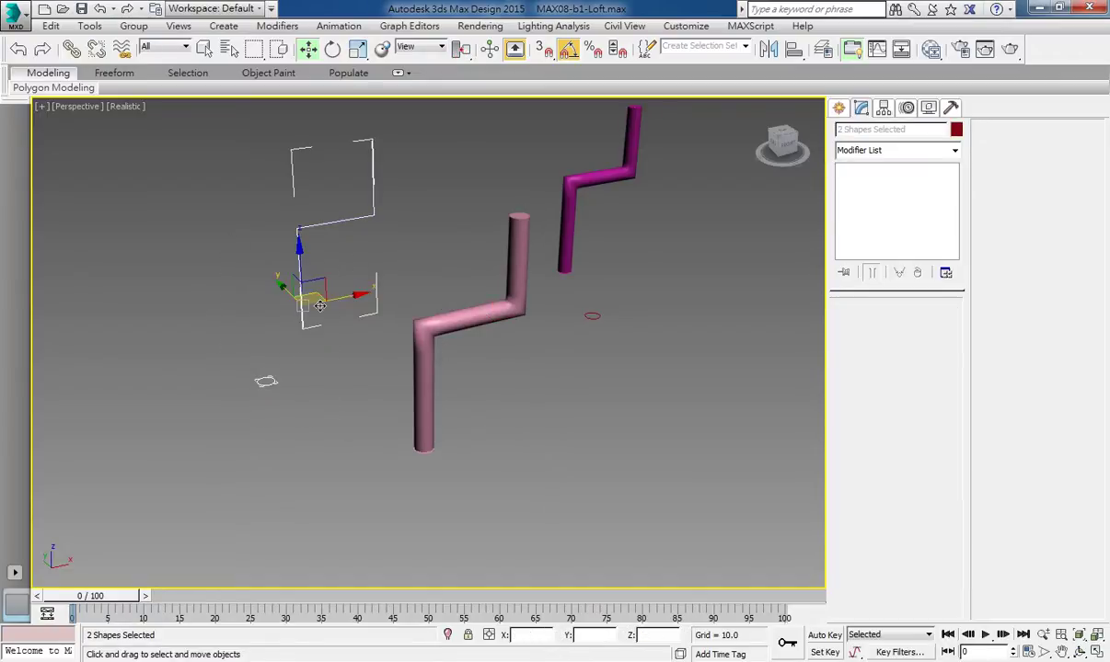
{"action": "left_click", "coordinate": [285, 348]}
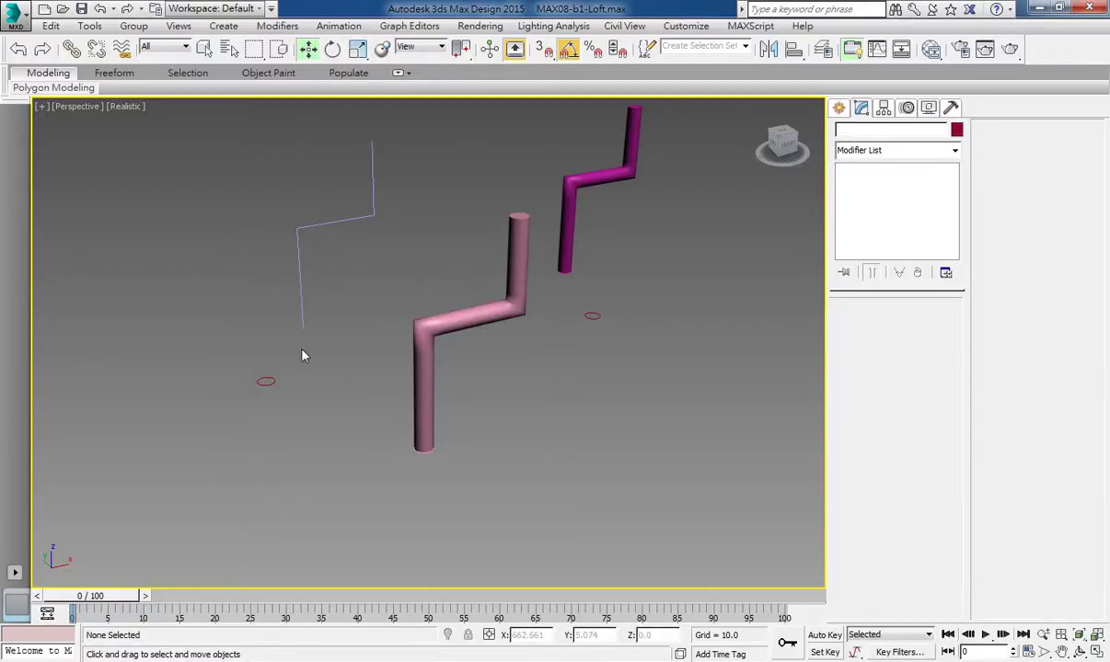
{"action": "left_click", "coordinate": [1009, 49]}
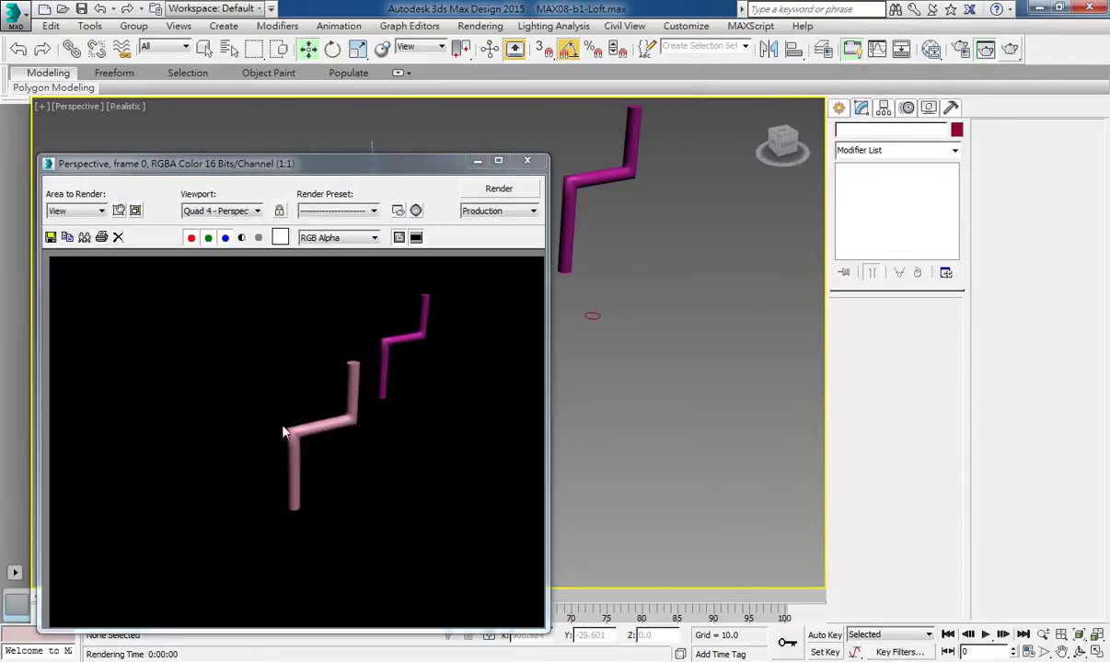
Close the rendered frame window.
{"action": "left_click", "coordinate": [527, 161]}
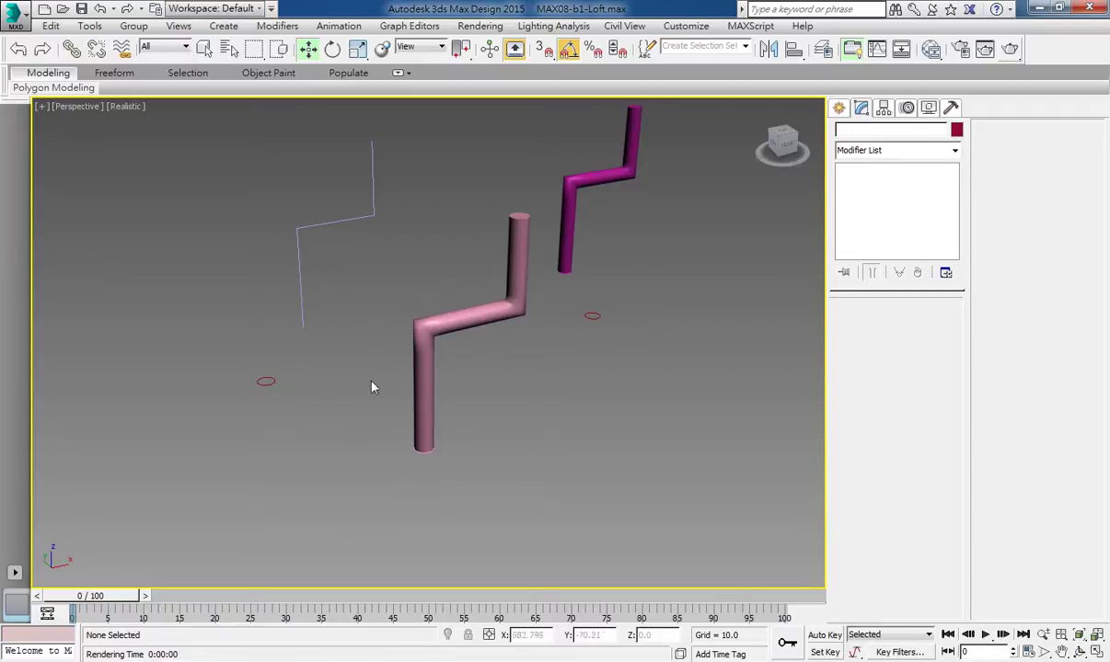
Select Circle04 and reduce its Radius to 4.851 to slim the pink pipe.
{"action": "left_click", "coordinate": [440, 371]}
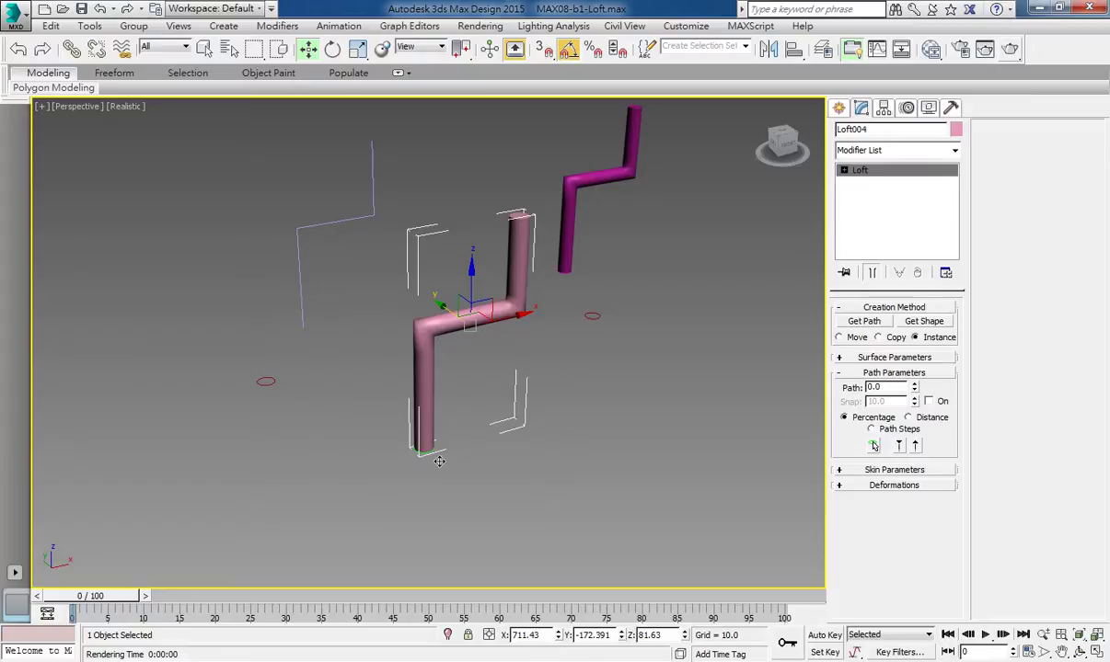
{"action": "left_click", "coordinate": [272, 385]}
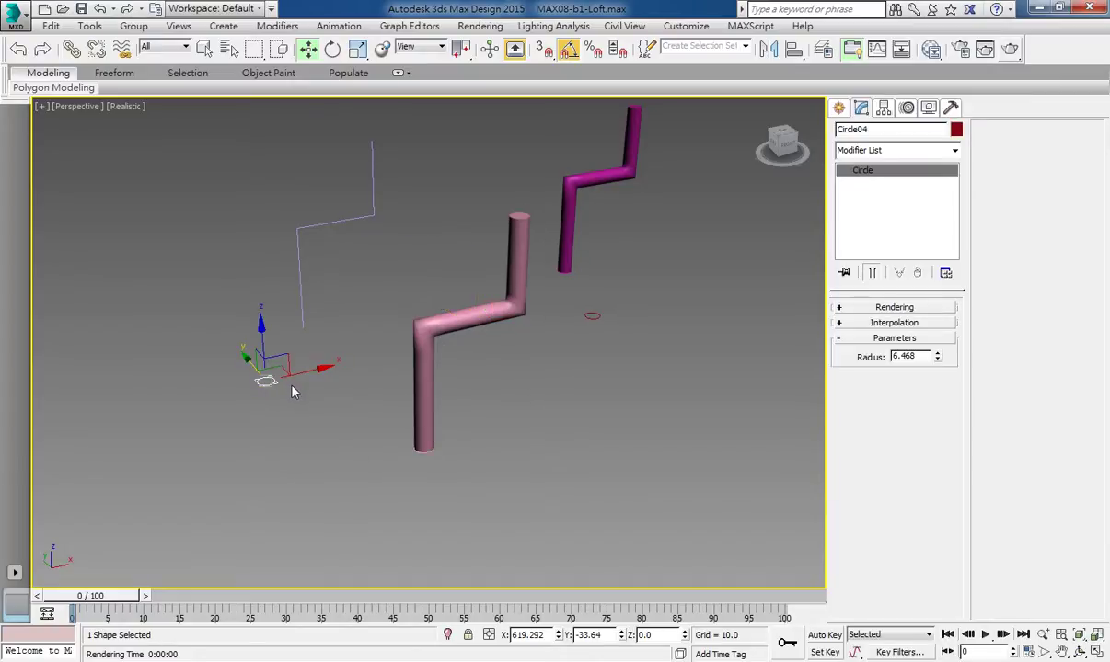
{"action": "mouse_move", "coordinate": [936, 355]}
{"action": "left_mouse_down"}
{"action": "mouse_move", "coordinate": [931, 287]}
{"action": "mouse_move", "coordinate": [901, 344]}
{"action": "mouse_move", "coordinate": [900, 390]}
{"action": "left_mouse_up"}
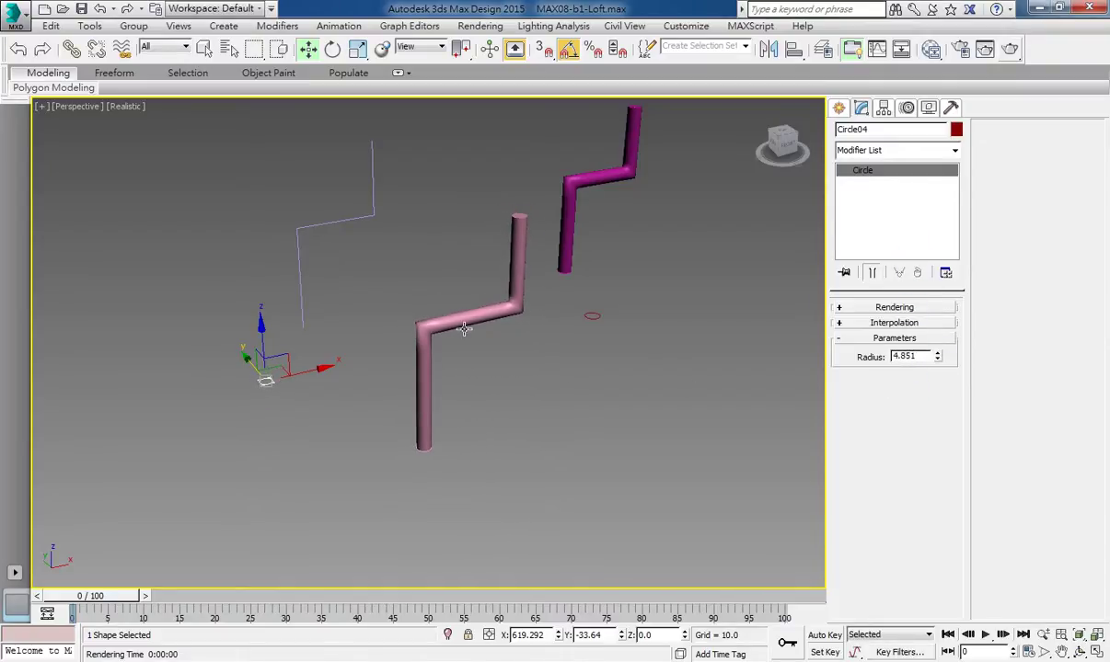
Move a corner vertex of Line04 at Vertex level to reshape the pipe's path.
{"action": "left_click", "coordinate": [319, 203]}
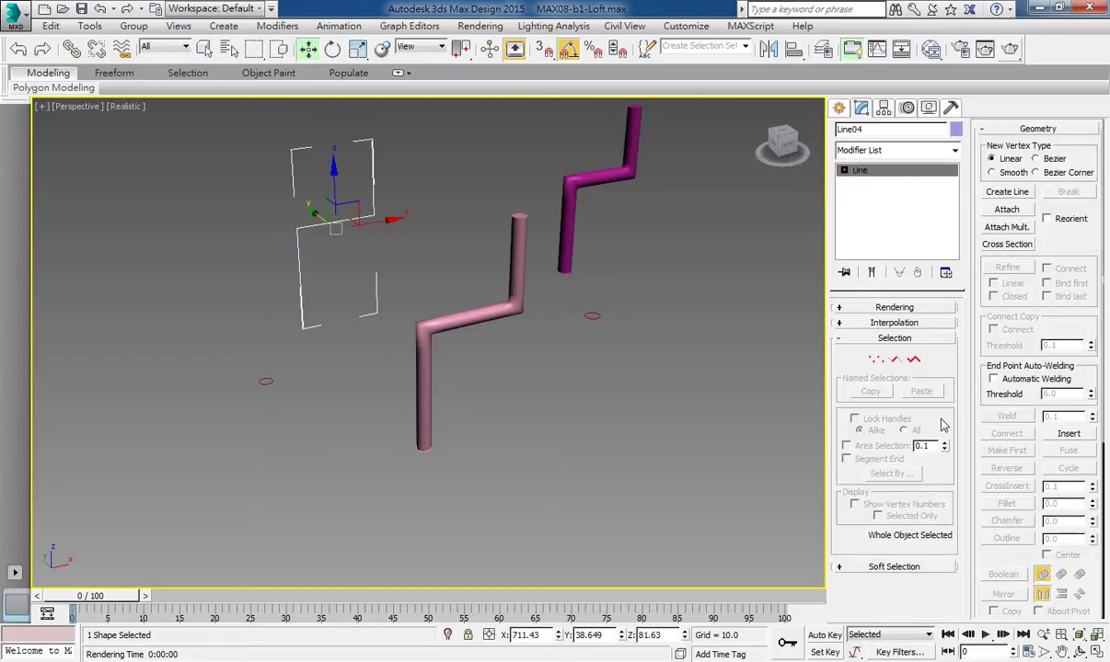
{"action": "key", "text": "1"}
{"action": "left_click", "coordinate": [296, 228]}
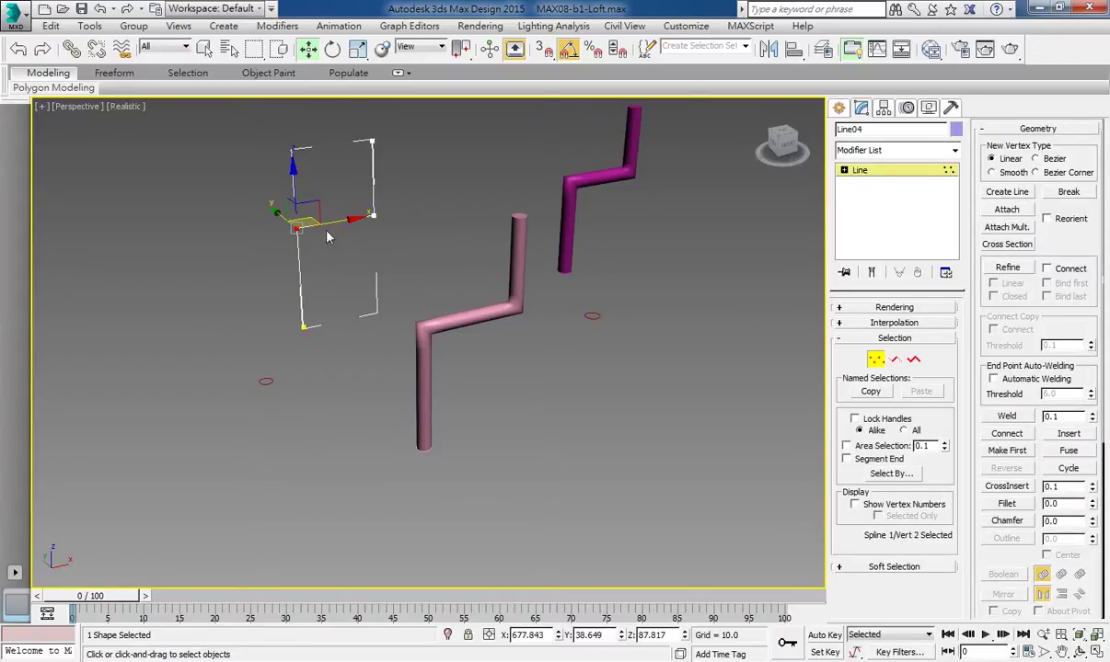
{"action": "left_click_drag", "start_coordinate": [309, 210], "coordinate": [262, 237]}
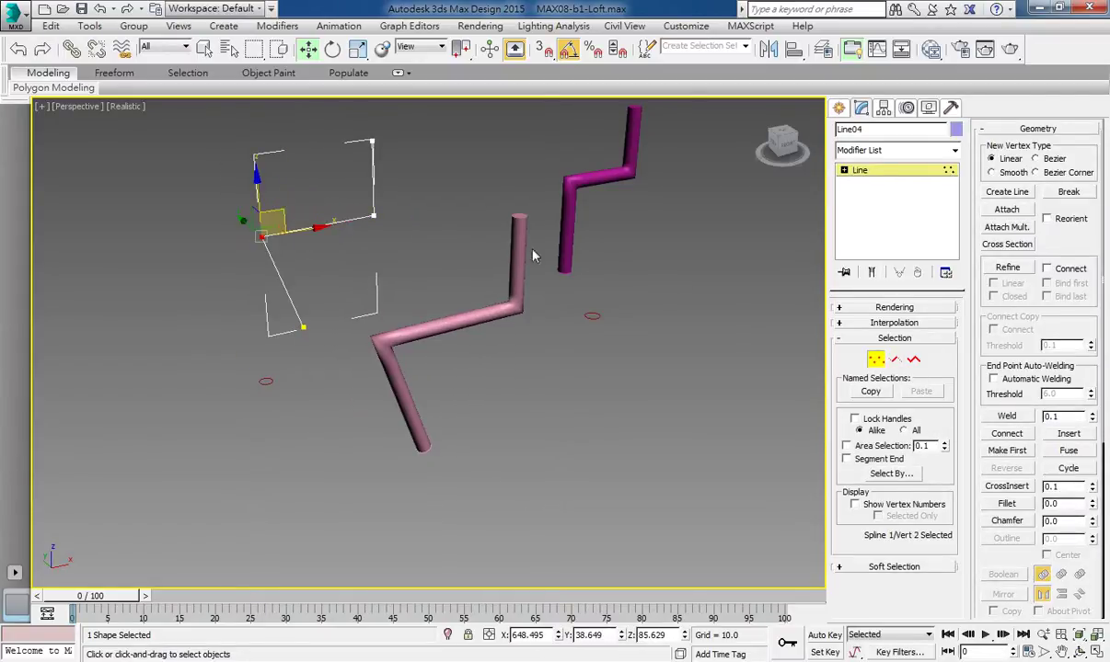
Fillet Line04's lower and upper corners into smooth arcs and exit Vertex mode.
{"action": "left_click", "coordinate": [1006, 503]}
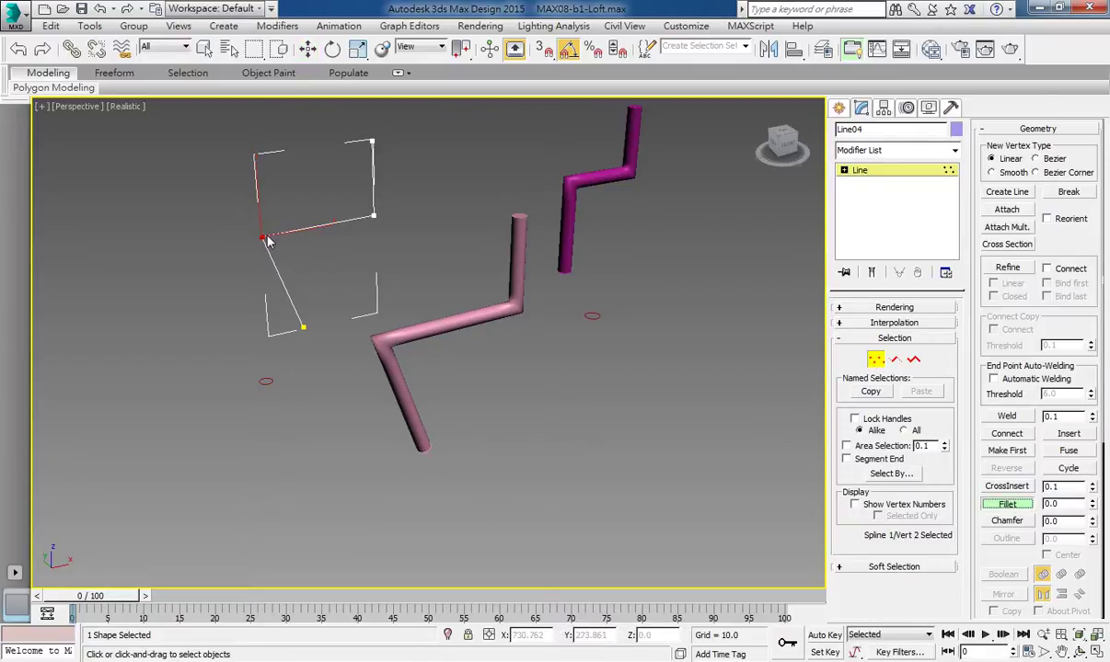
{"action": "left_click_drag", "start_coordinate": [263, 238], "coordinate": [280, 199]}
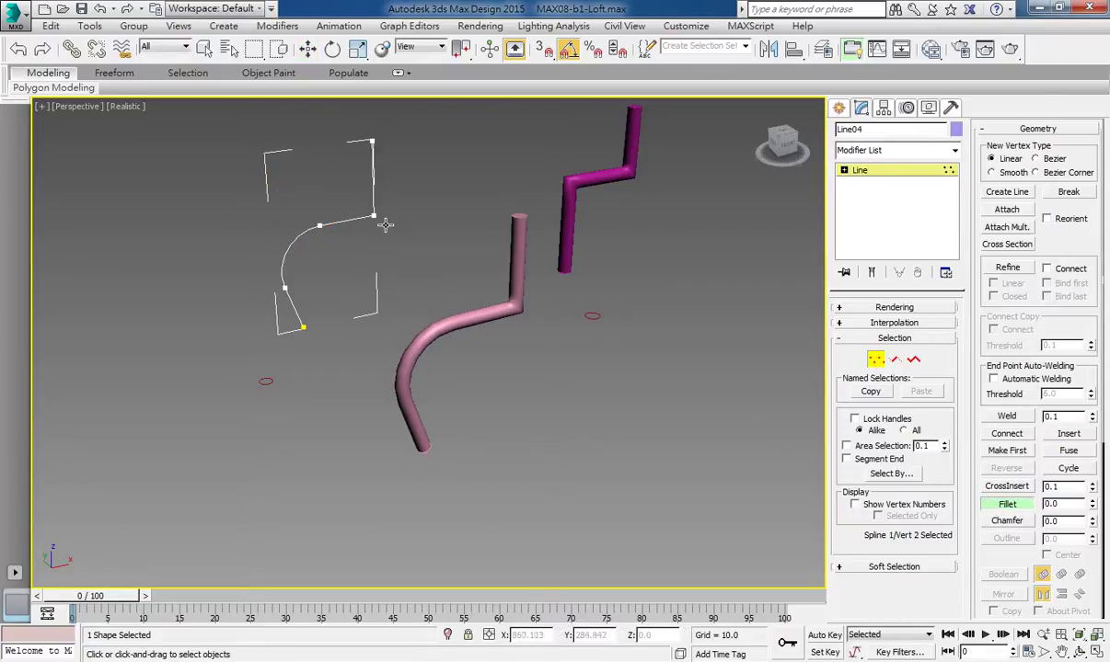
{"action": "left_click_drag", "start_coordinate": [372, 215], "coordinate": [369, 180]}
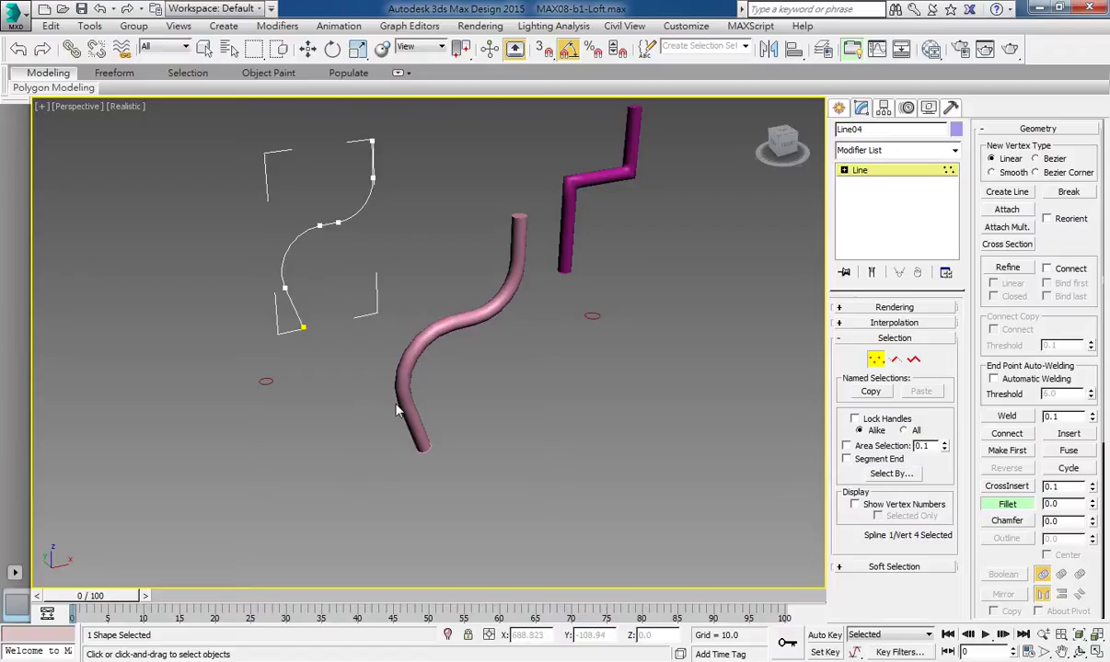
{"action": "left_click", "coordinate": [859, 171]}
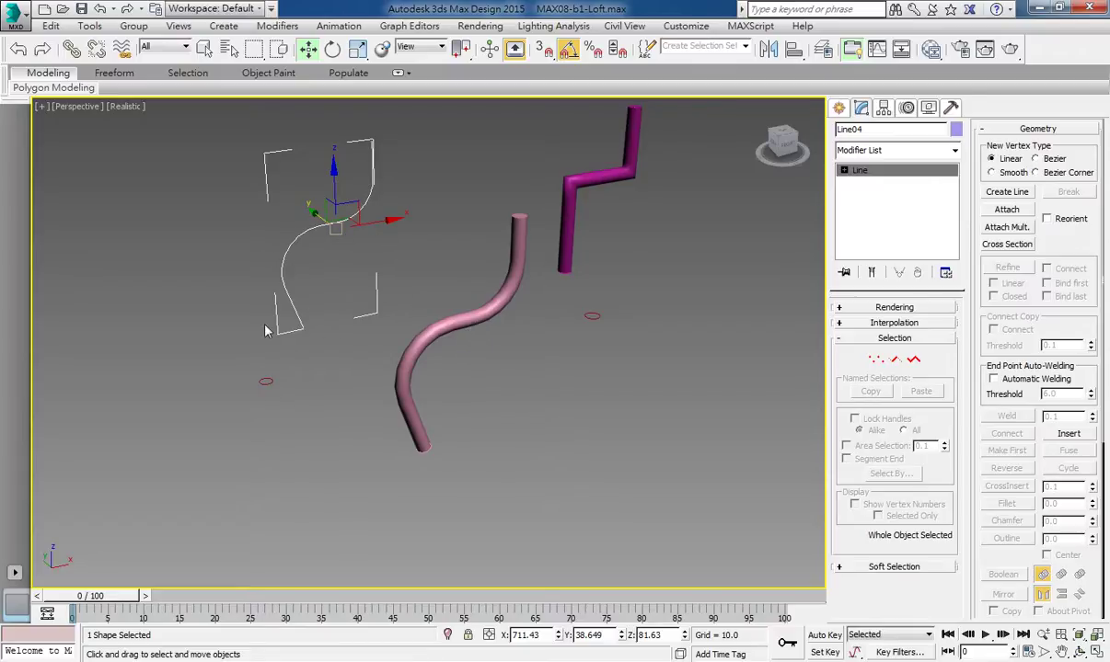
Select Loft004 and display its Skin Parameters, showing Shape Steps and Path Steps of 5.
{"action": "left_click", "coordinate": [264, 381], "text": "ctrl"}
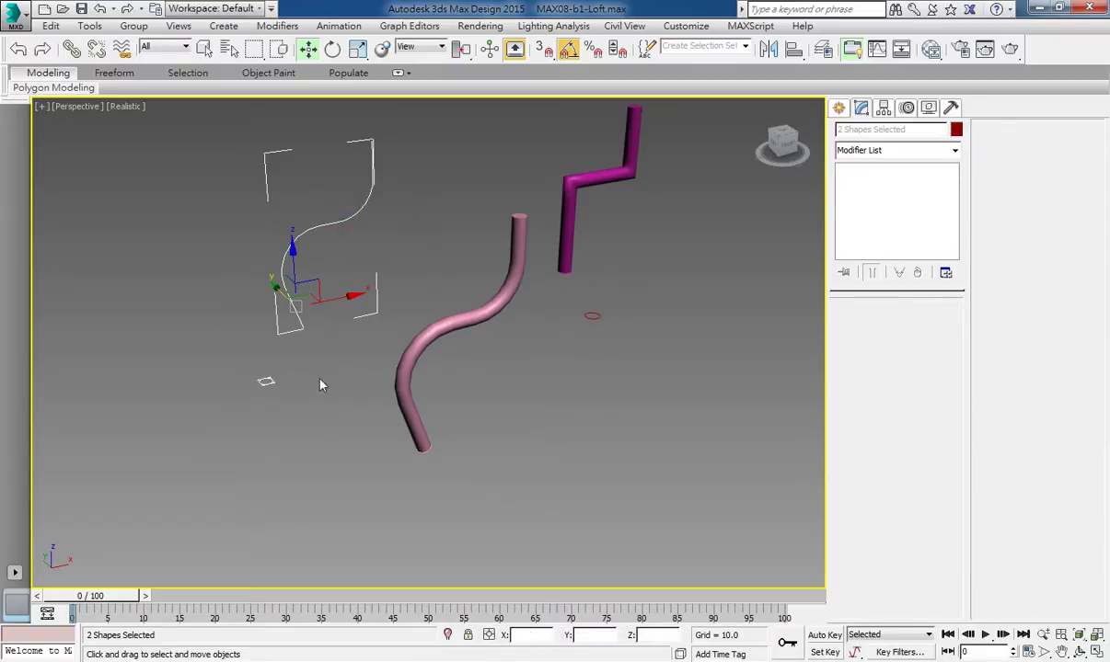
{"action": "left_click", "coordinate": [453, 342]}
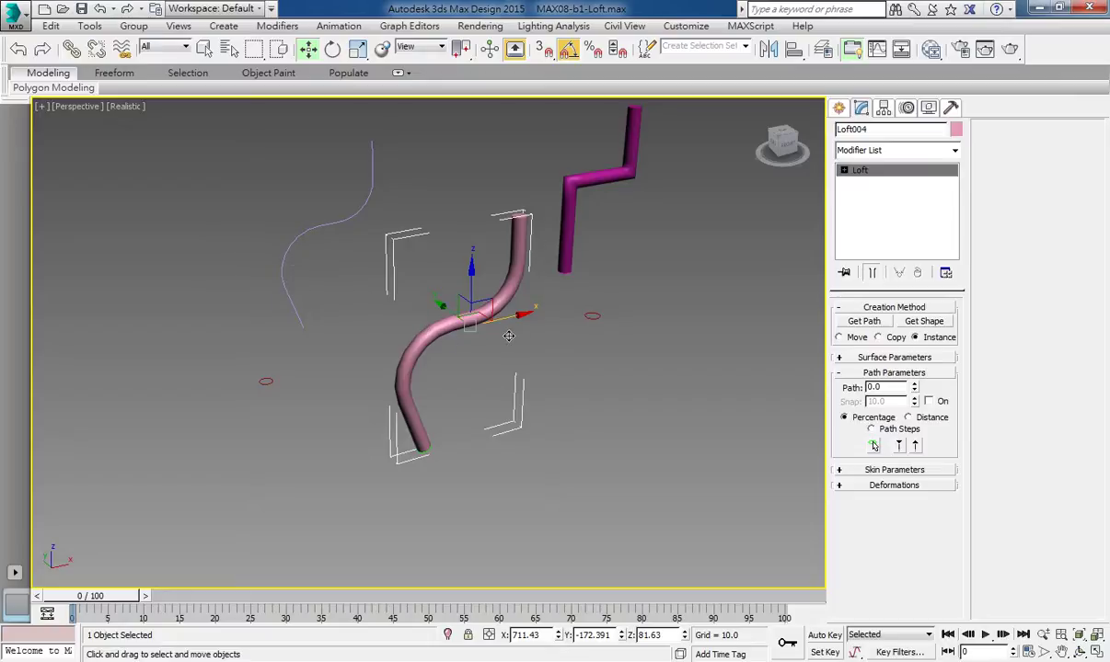
{"action": "left_click", "coordinate": [844, 170]}
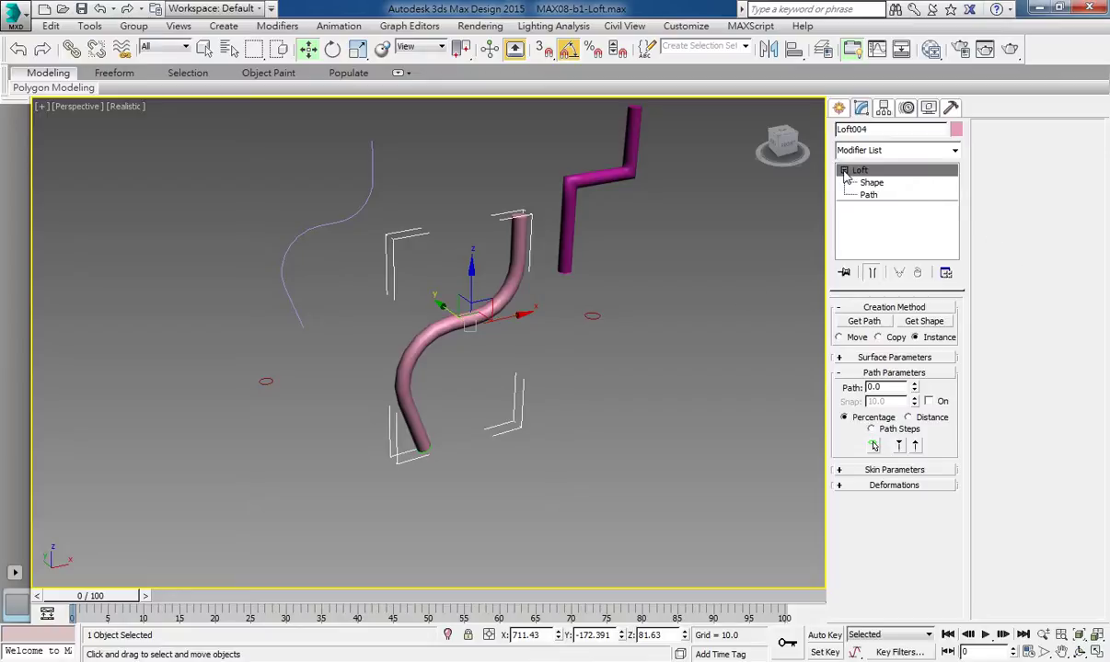
{"action": "left_click", "coordinate": [844, 171]}
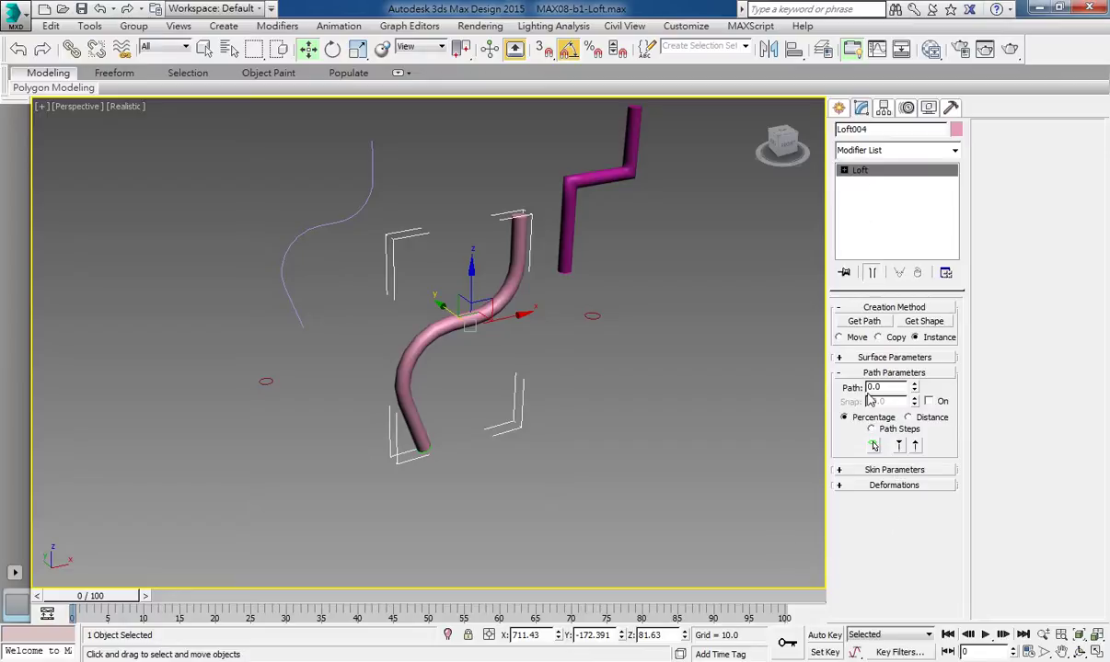
{"action": "left_click", "coordinate": [893, 469]}
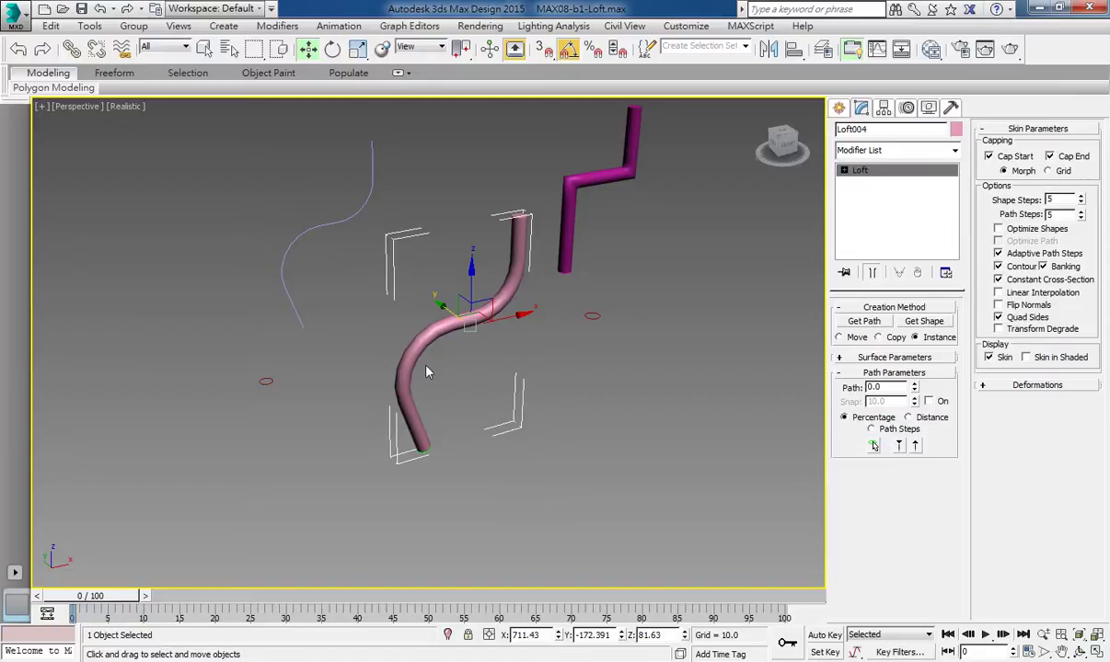
Turn on Edged Faces with F4, zoom in on Loft004, and check its Path Steps value.
{"action": "key", "text": "F4"}
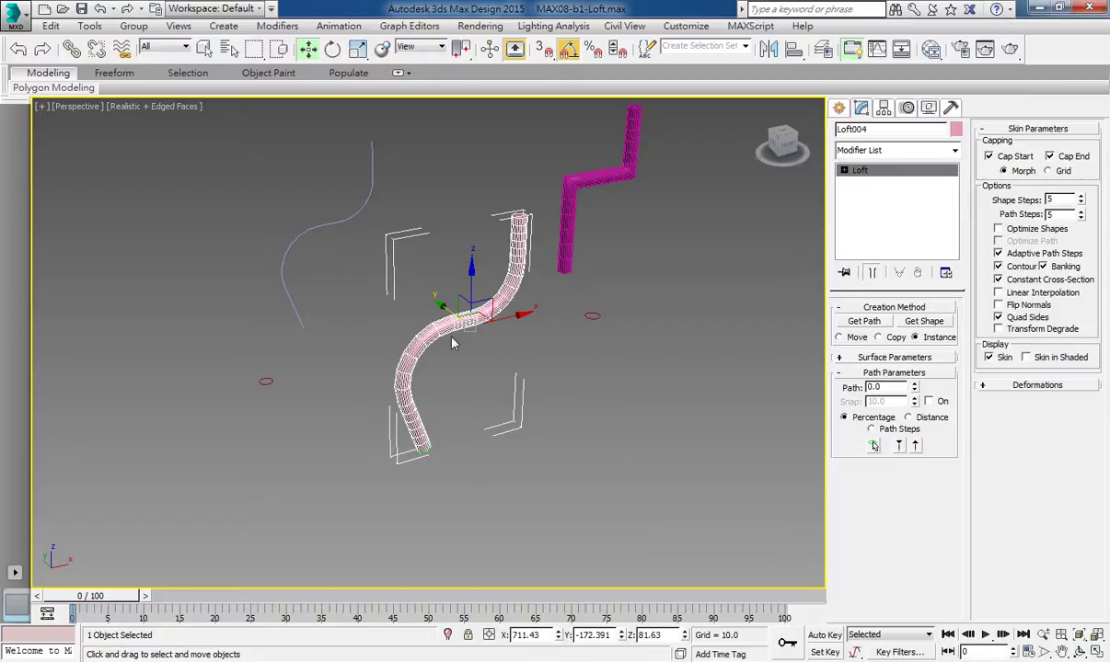
{"action": "scroll", "coordinate": [451, 348], "scroll_direction": "up", "scroll_amount": 3}
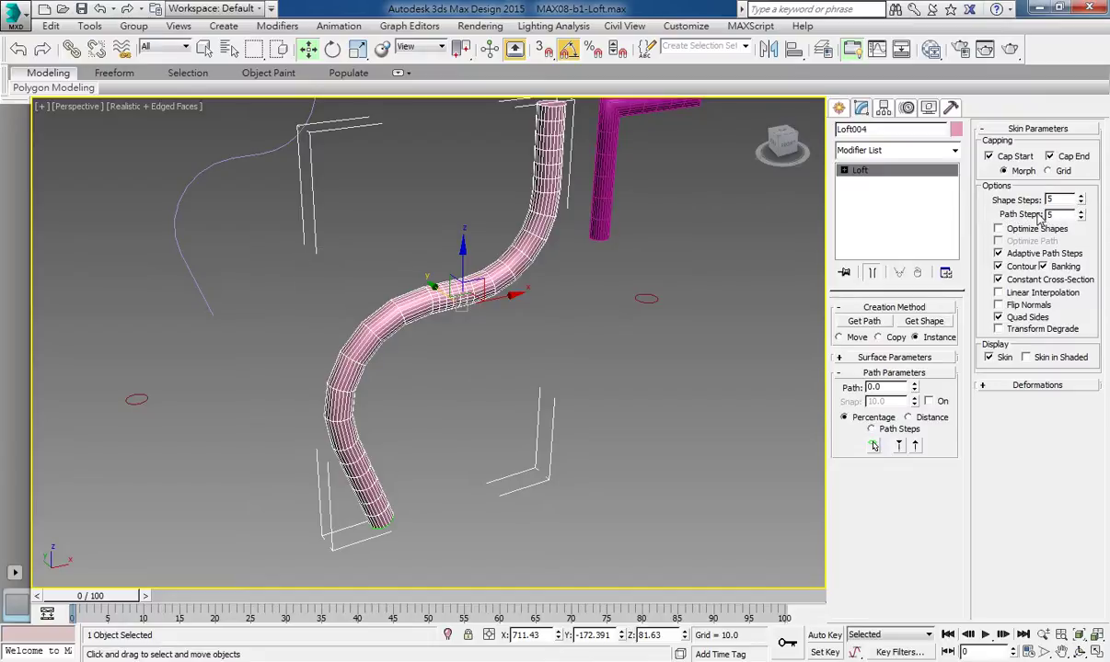
{"action": "double_click", "coordinate": [1049, 214]}
{"action": "left_click", "coordinate": [387, 396]}
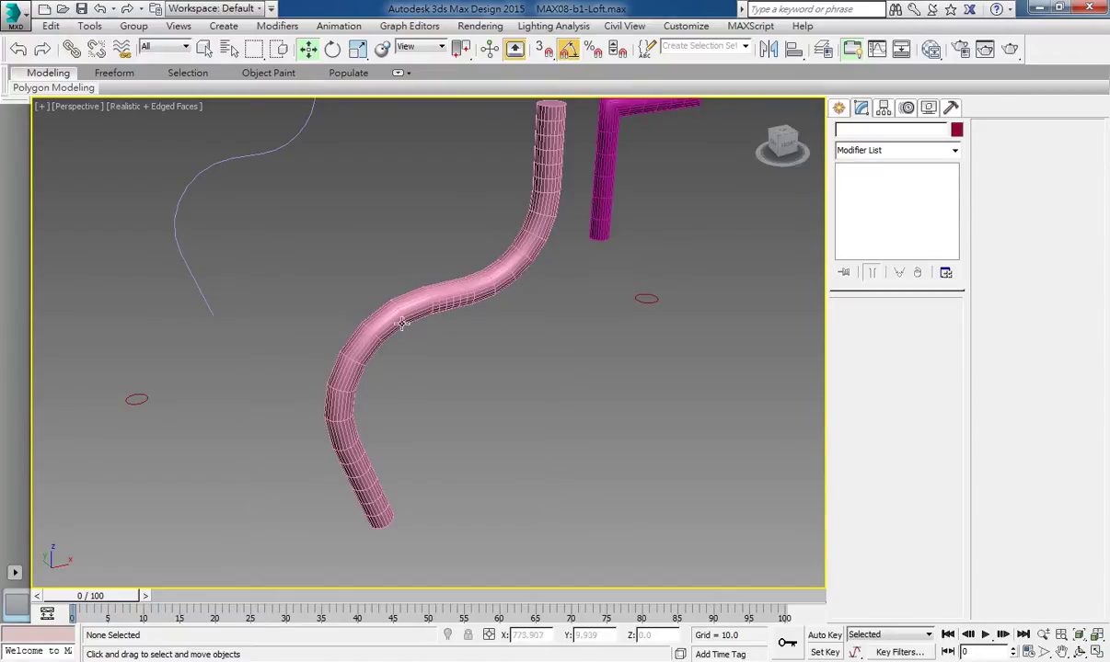
{"action": "left_click", "coordinate": [380, 302]}
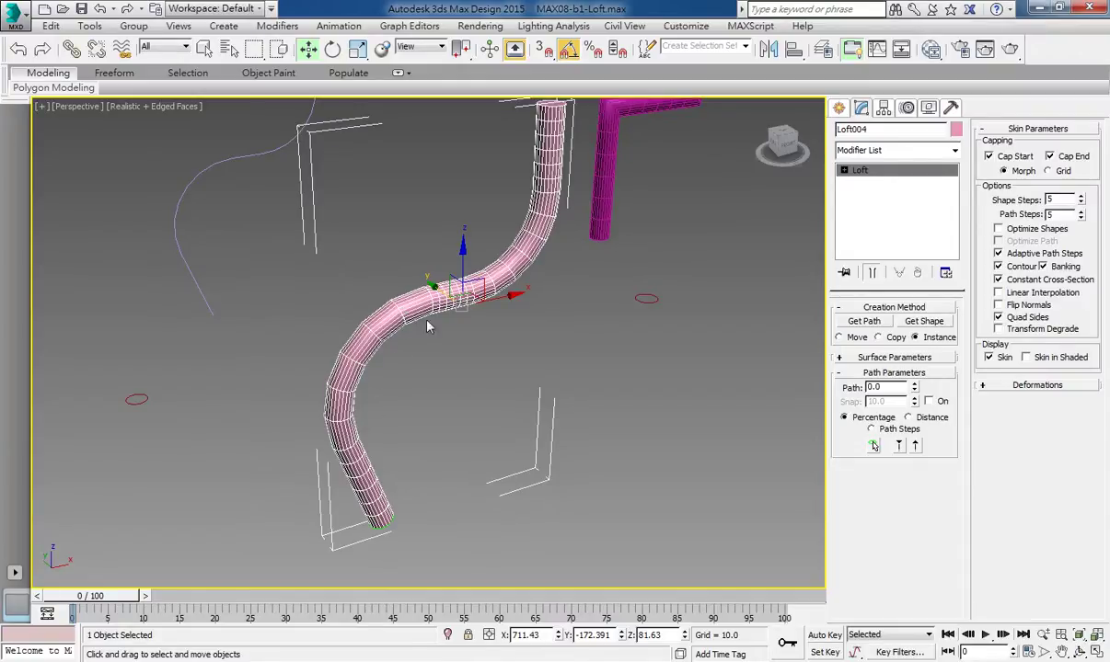
Raise the loft's Path Steps to 13 with the spinner.
{"action": "left_click", "coordinate": [1081, 216]}
{"action": "left_click", "coordinate": [1081, 213]}
{"action": "left_click", "coordinate": [1081, 212]}
{"action": "left_click", "coordinate": [1081, 212]}
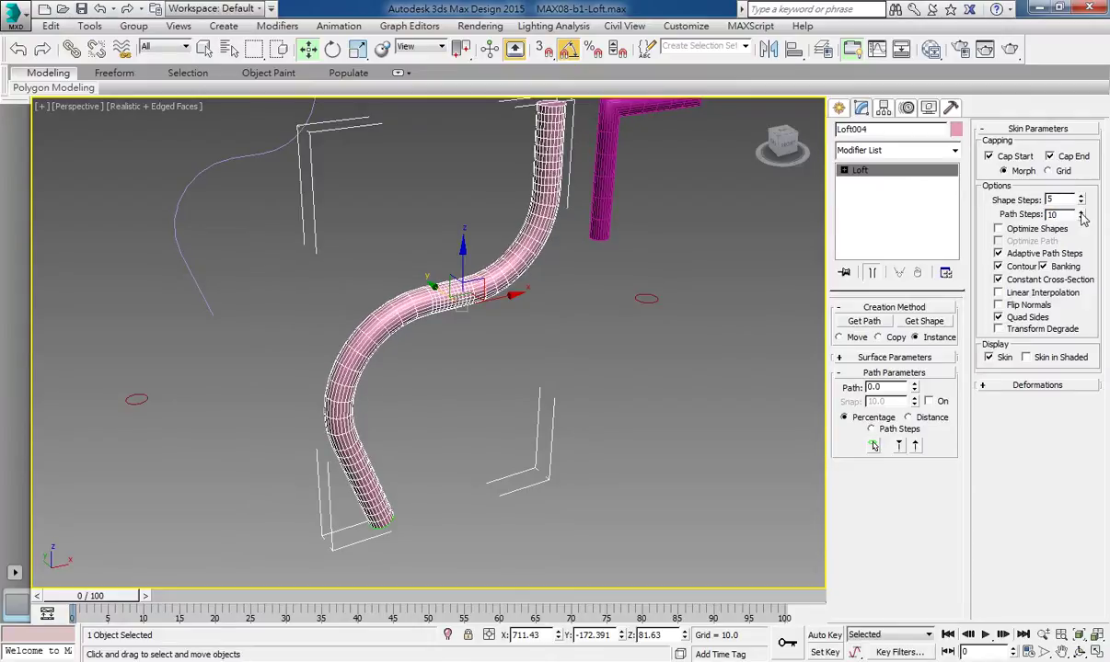
{"action": "left_click", "coordinate": [1081, 213]}
{"action": "left_click", "coordinate": [1081, 213]}
{"action": "left_click", "coordinate": [1082, 213]}
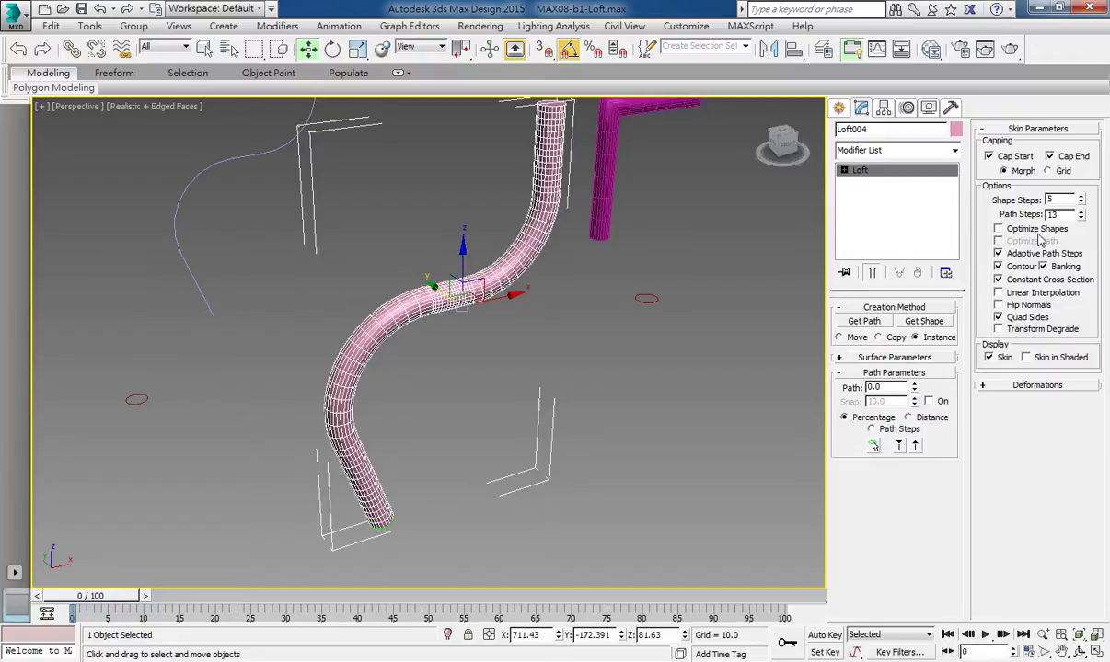
Set Shape Steps to 7 and zoom out to view the denser S-curve pipe.
{"action": "left_click", "coordinate": [1081, 204]}
{"action": "left_click", "coordinate": [1081, 204]}
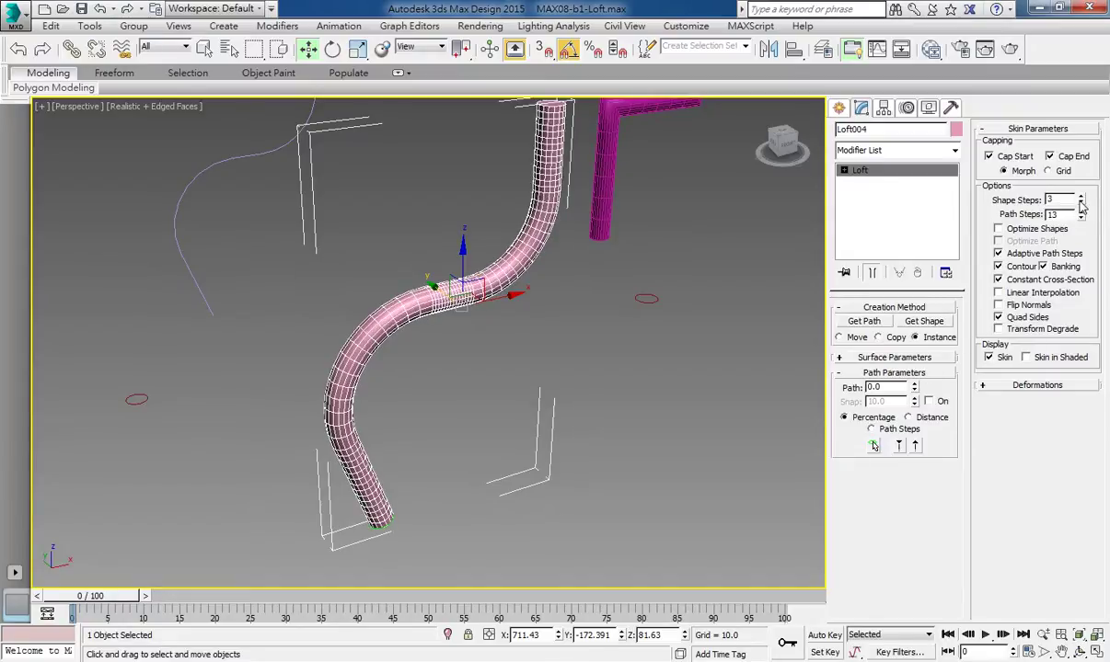
{"action": "left_click", "coordinate": [1081, 204]}
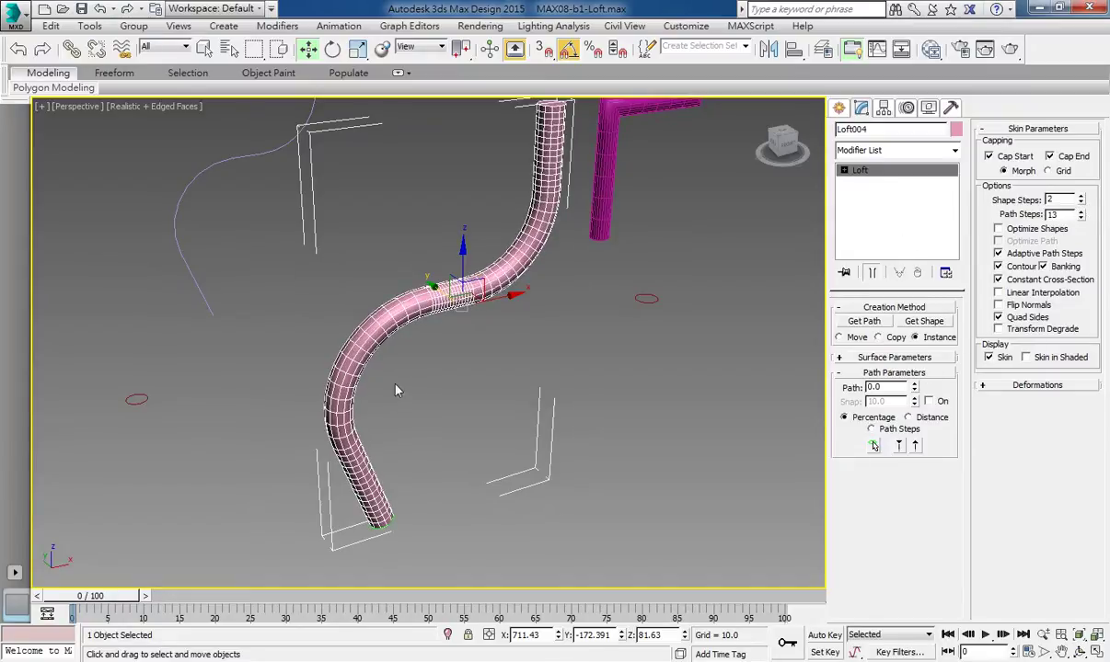
{"action": "left_click", "coordinate": [1081, 198]}
{"action": "left_click", "coordinate": [1081, 198]}
{"action": "left_click", "coordinate": [1081, 198]}
{"action": "left_click", "coordinate": [1081, 198]}
{"action": "left_click", "coordinate": [1081, 198]}
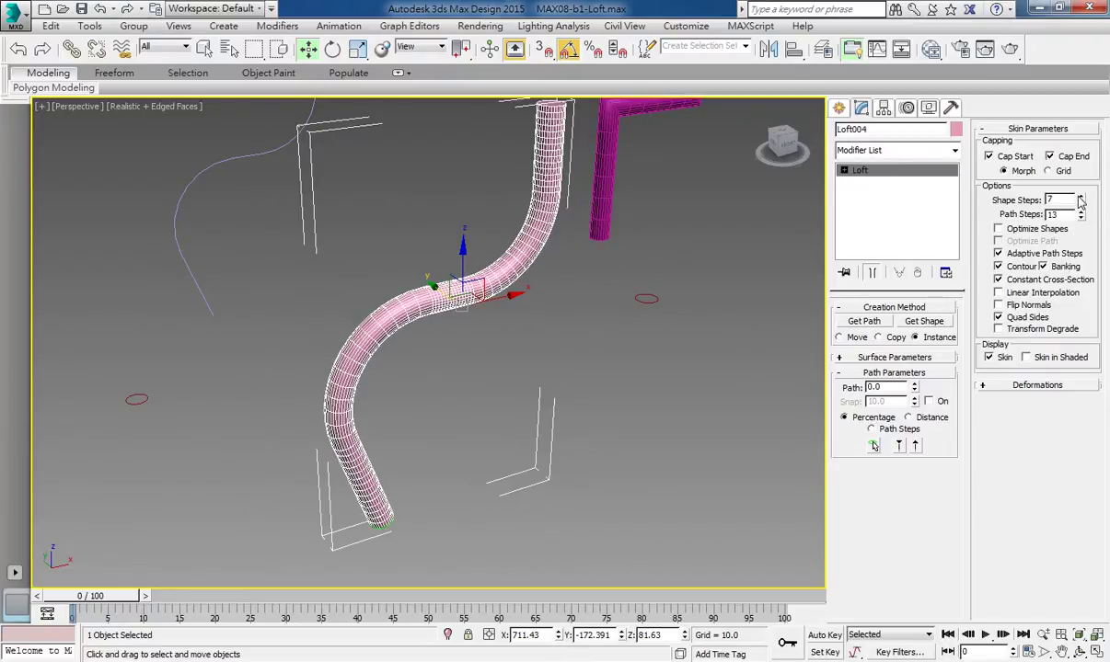
{"action": "left_click", "coordinate": [1081, 198]}
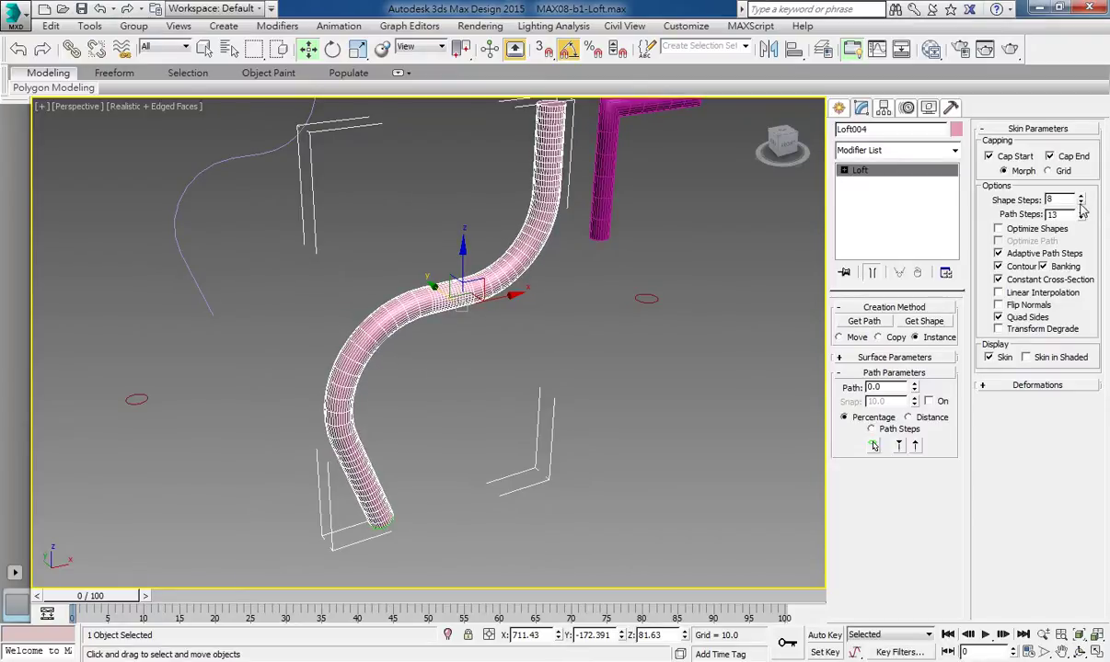
{"action": "left_click", "coordinate": [1081, 204]}
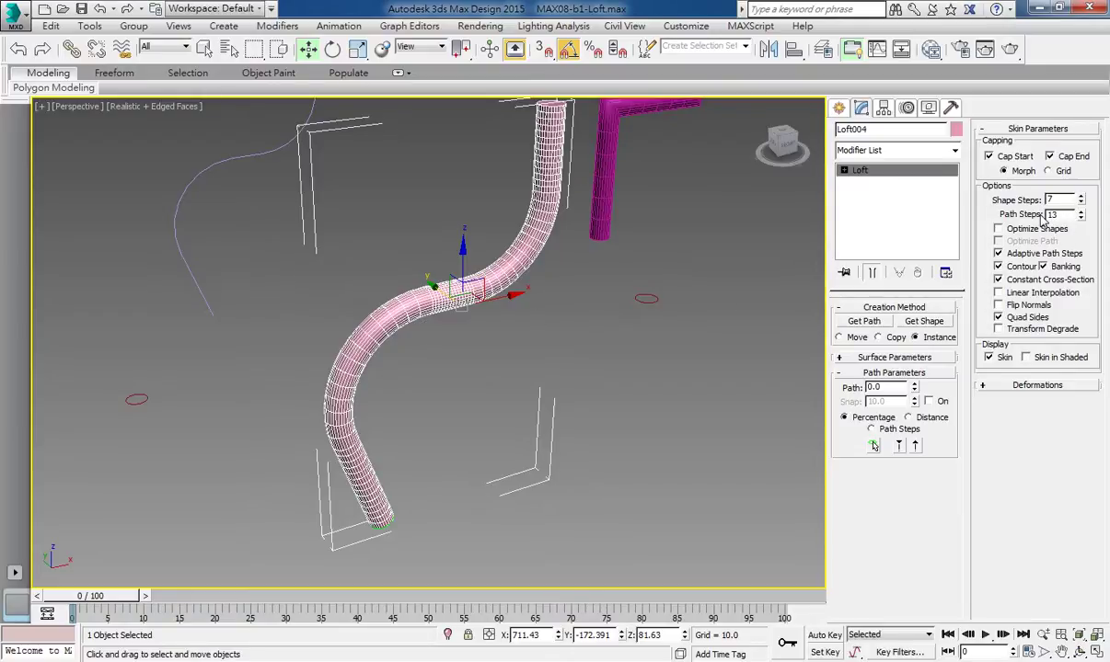
{"action": "scroll", "coordinate": [470, 372], "scroll_direction": "down", "scroll_amount": 2}
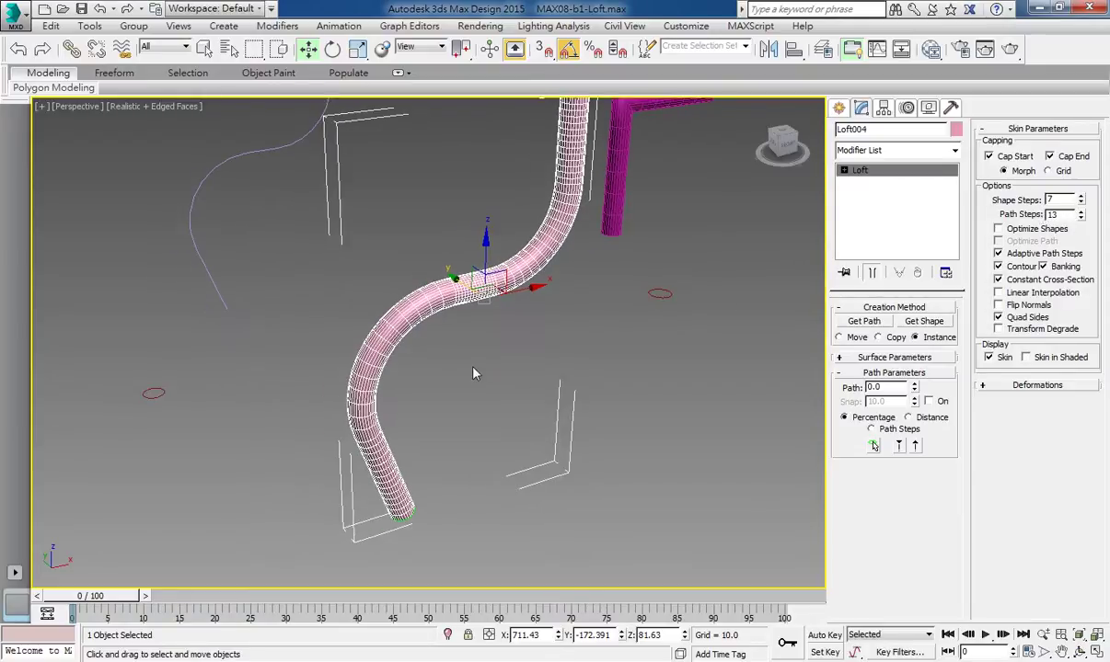
{"action": "scroll", "coordinate": [479, 375], "scroll_direction": "down", "scroll_amount": 2}
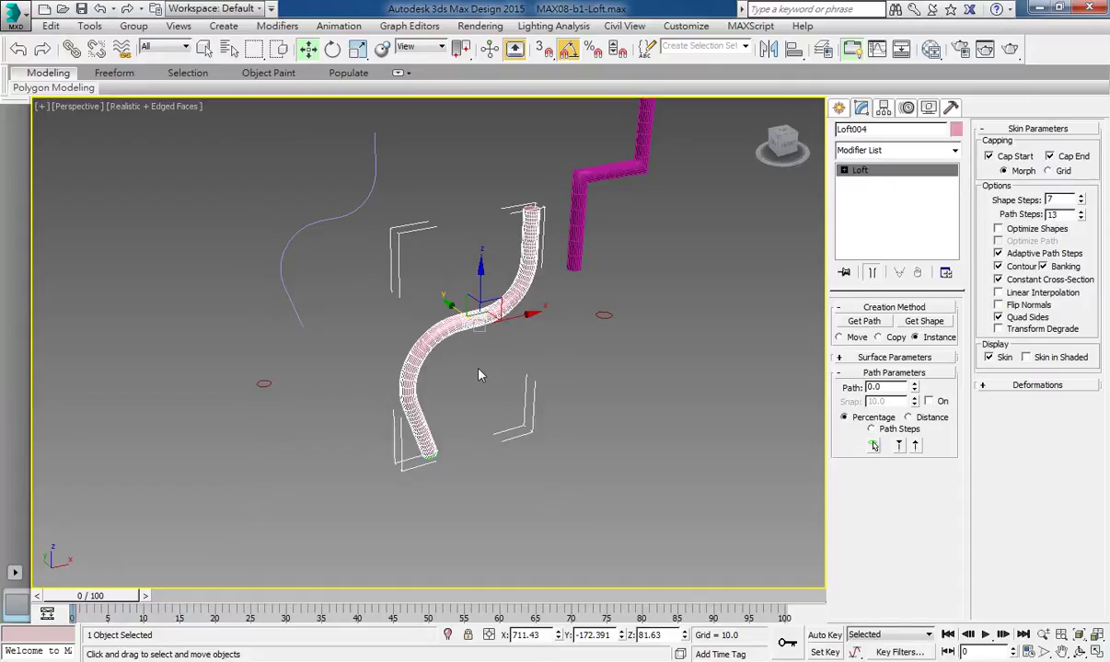
Run a Google Images search for 線板 in Chrome.
{"action": "left_click", "coordinate": [384, 659]}
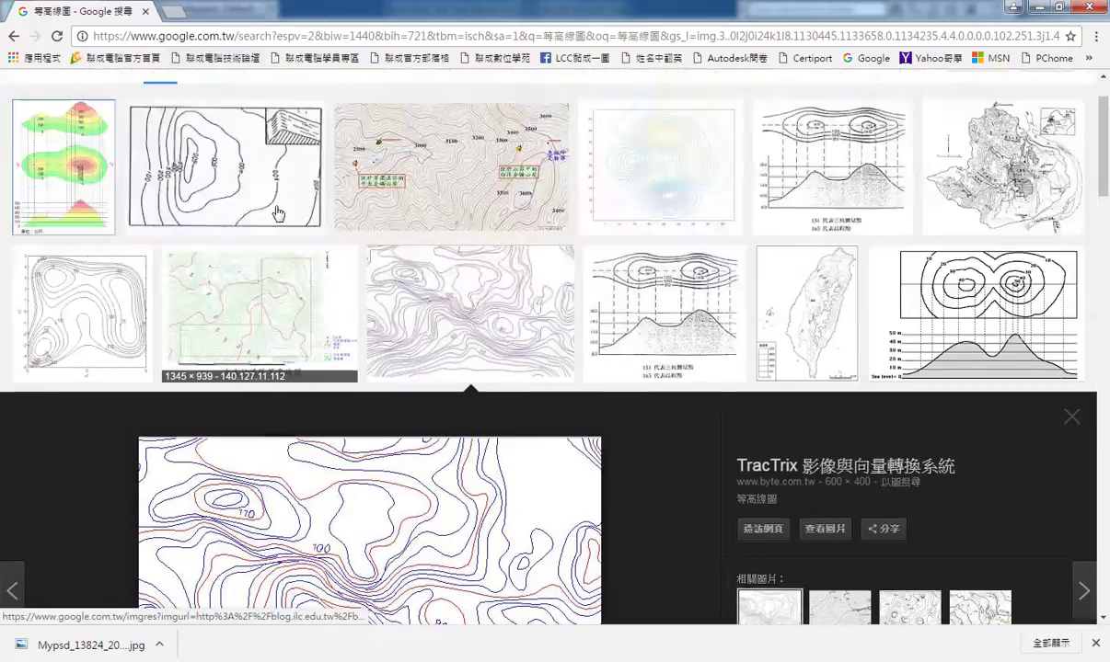
{"action": "scroll", "coordinate": [278, 214], "scroll_direction": "up", "scroll_amount": 1}
{"action": "left_click_drag", "start_coordinate": [189, 92], "coordinate": [8, 92]}
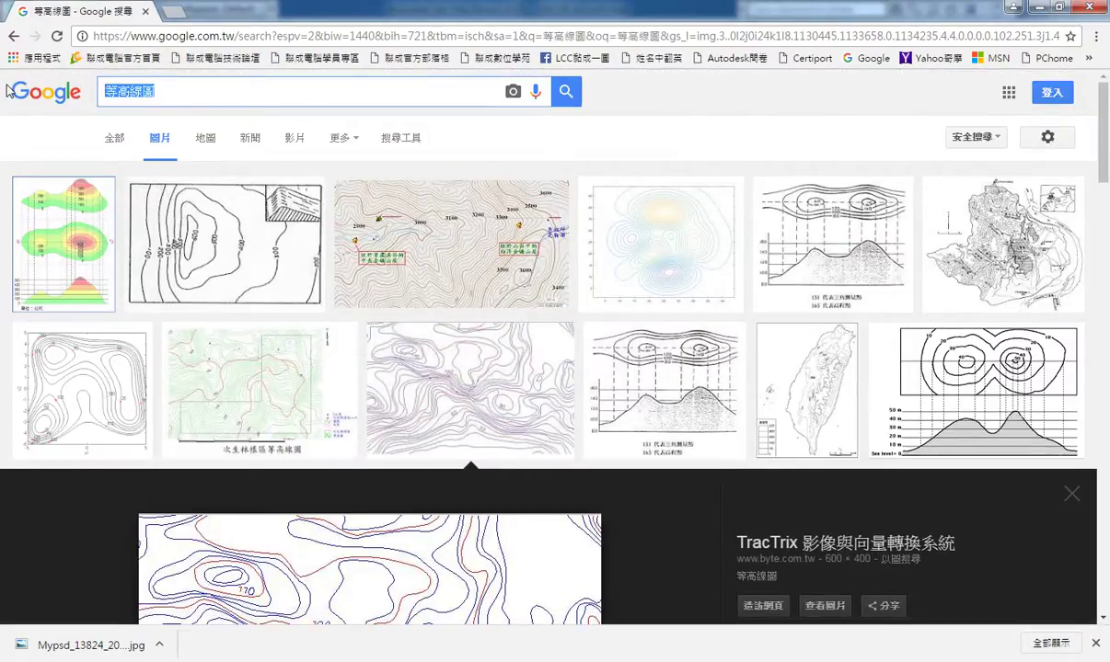
{"action": "type", "text": "線"}
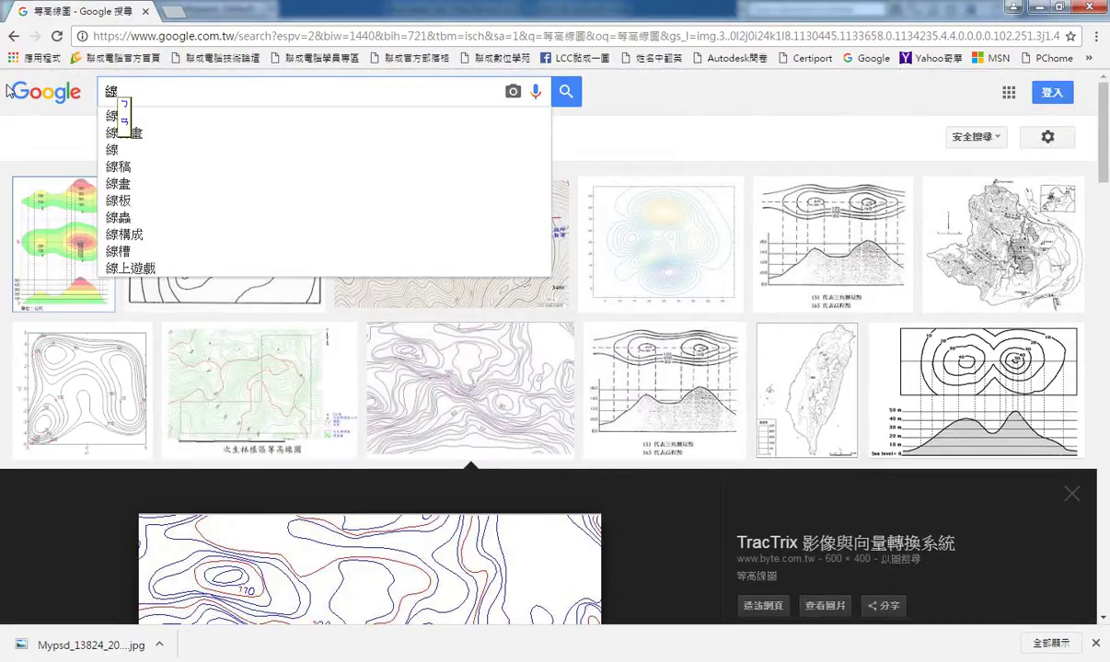
{"action": "type", "text": "板"}
{"action": "key", "text": "Return"}
{"action": "key", "text": "Return"}
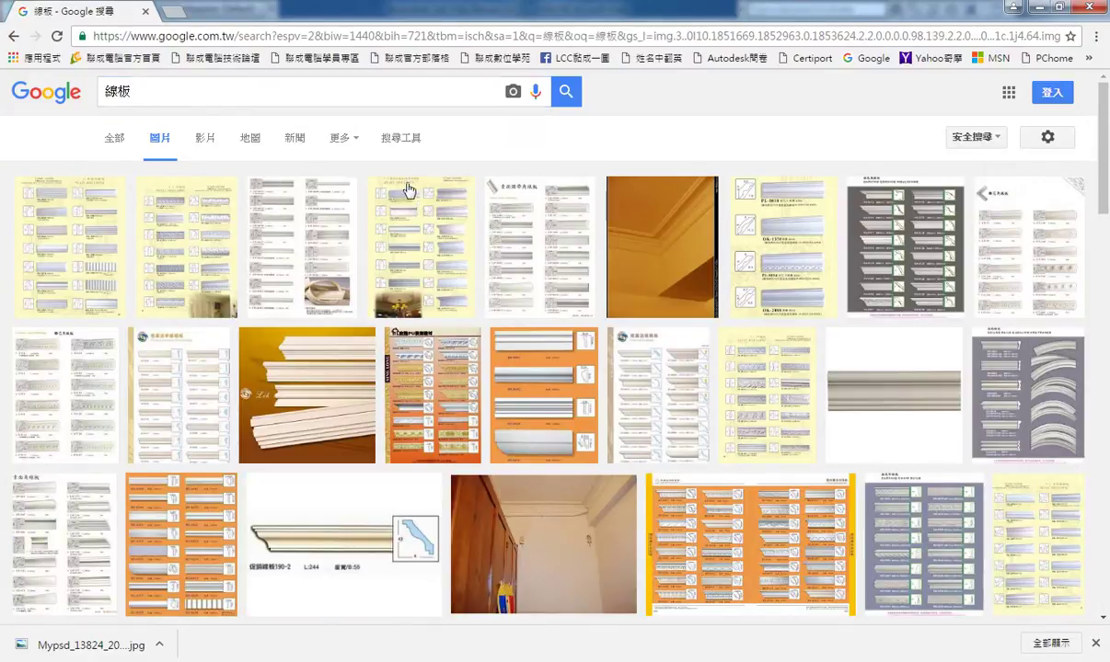
Preview the orange ceiling moulding photo and a ttnet moulding profile image.
{"action": "left_click", "coordinate": [681, 224]}
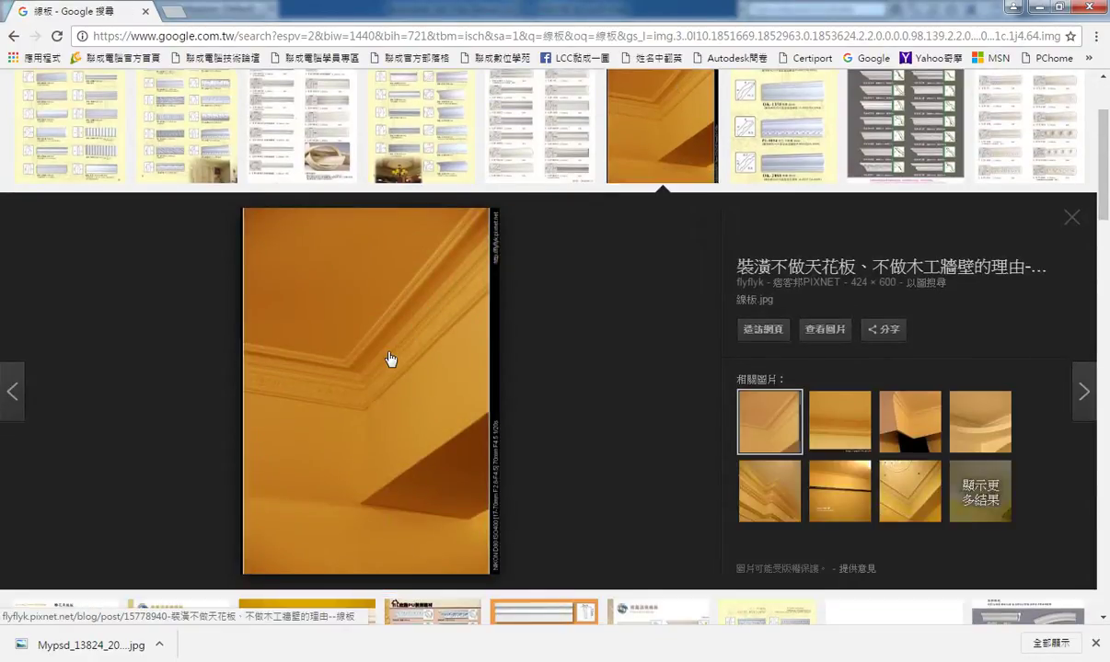
{"action": "scroll", "coordinate": [390, 355], "scroll_direction": "down", "scroll_amount": 4}
{"action": "scroll", "coordinate": [393, 348], "scroll_direction": "down", "scroll_amount": 1}
{"action": "scroll", "coordinate": [394, 364], "scroll_direction": "down", "scroll_amount": 2}
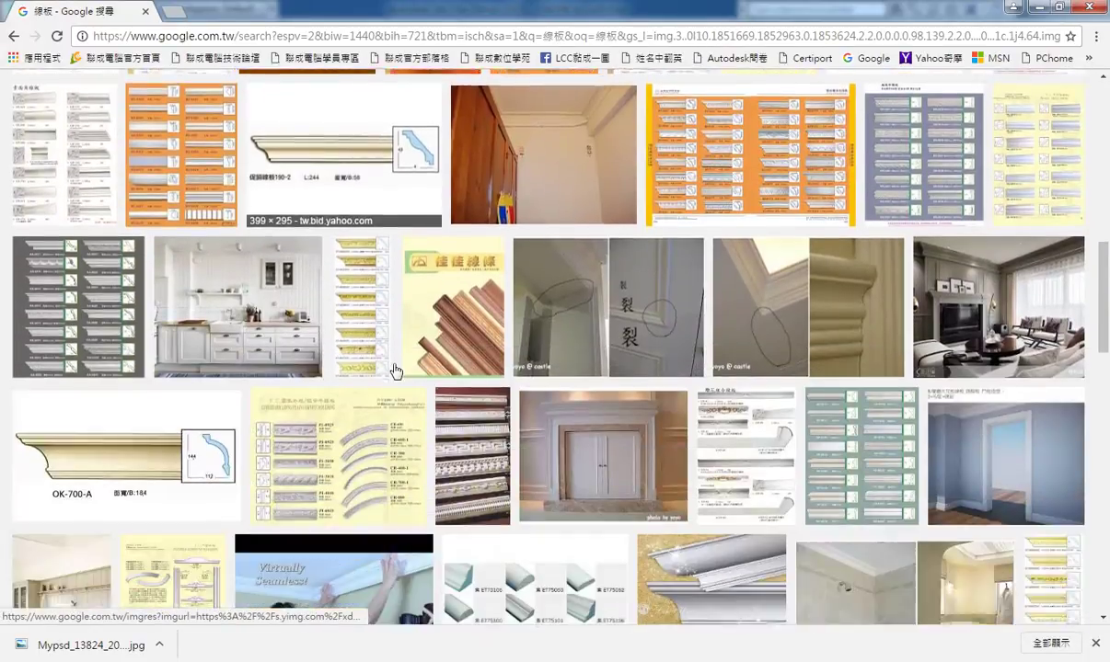
{"action": "scroll", "coordinate": [709, 480], "scroll_direction": "down", "scroll_amount": 2}
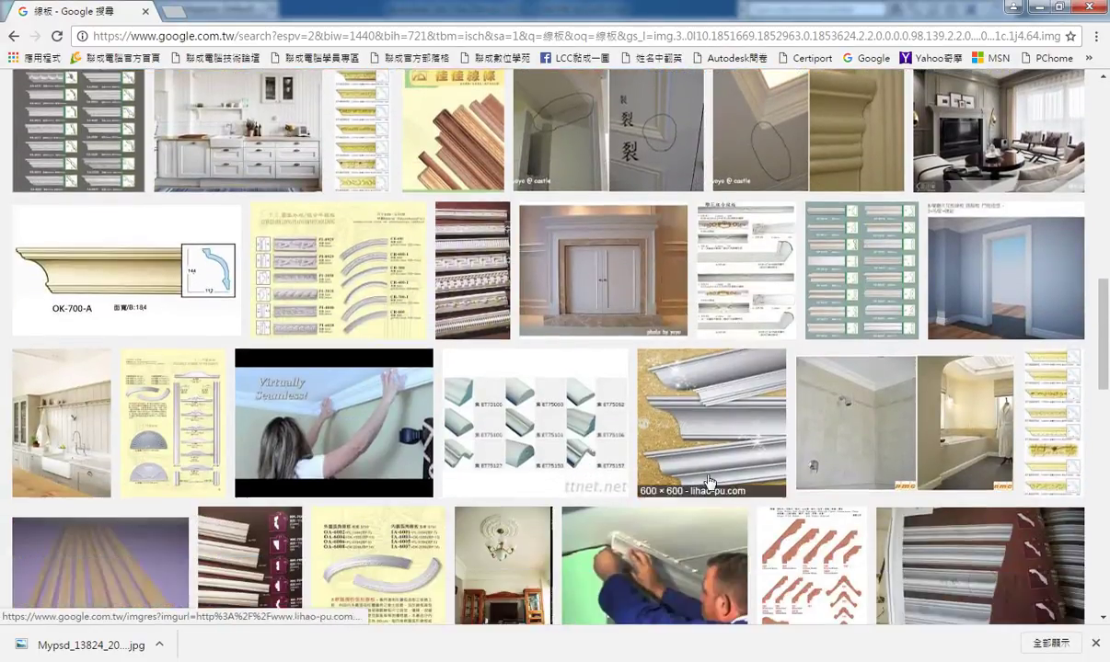
{"action": "left_click", "coordinate": [469, 423]}
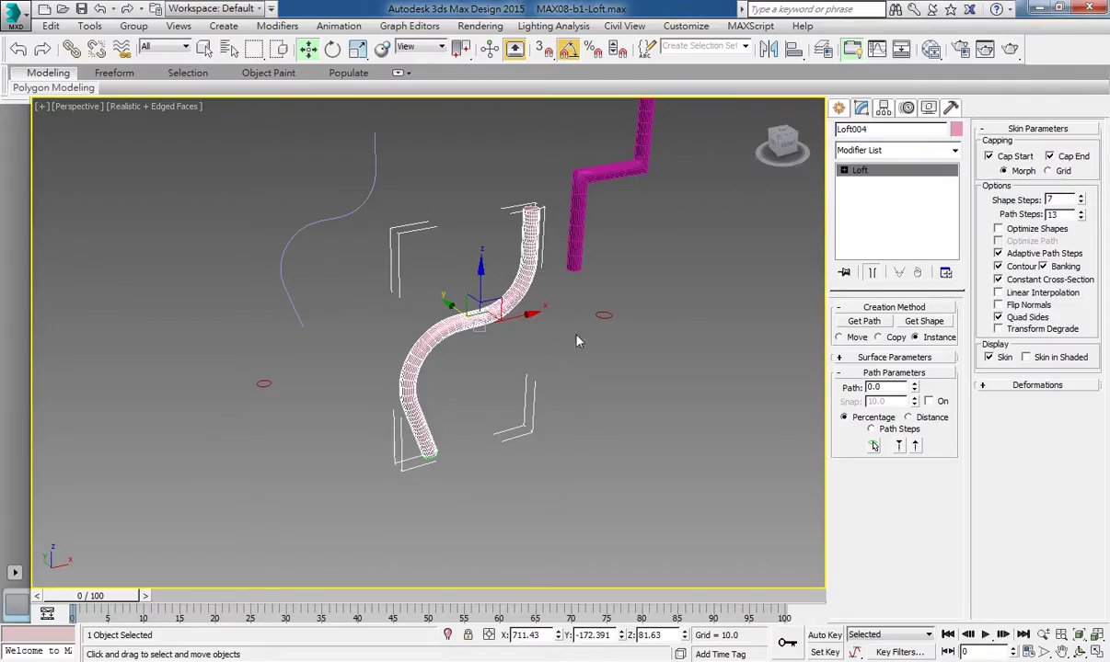
Deselect the pipe and look over the green, magenta and pink lofted pipes in Perspective.
{"action": "left_click", "coordinate": [541, 383]}
{"action": "middle_click_drag", "start_coordinate": [541, 383], "coordinate": [638, 354]}
{"action": "scroll", "coordinate": [639, 354], "scroll_direction": "down", "scroll_amount": 4}
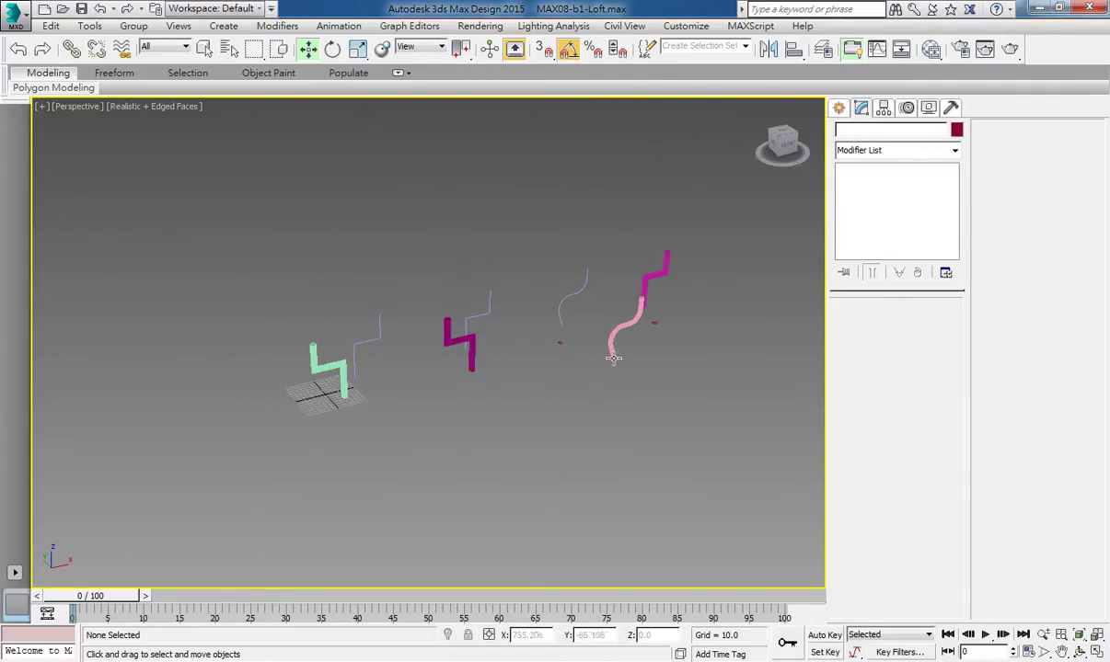
{"action": "scroll", "coordinate": [372, 374], "scroll_direction": "up", "scroll_amount": 4}
{"action": "middle_click_drag", "start_coordinate": [354, 341], "coordinate": [221, 341]}
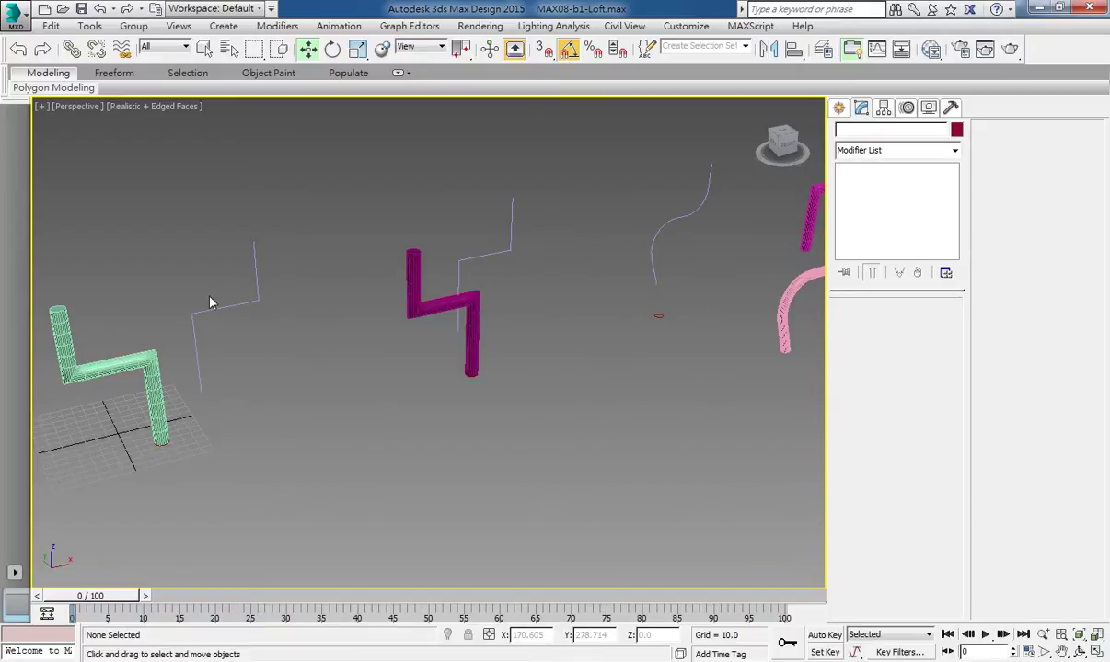
{"action": "middle_click_drag", "start_coordinate": [280, 315], "coordinate": [351, 374], "text": "alt"}
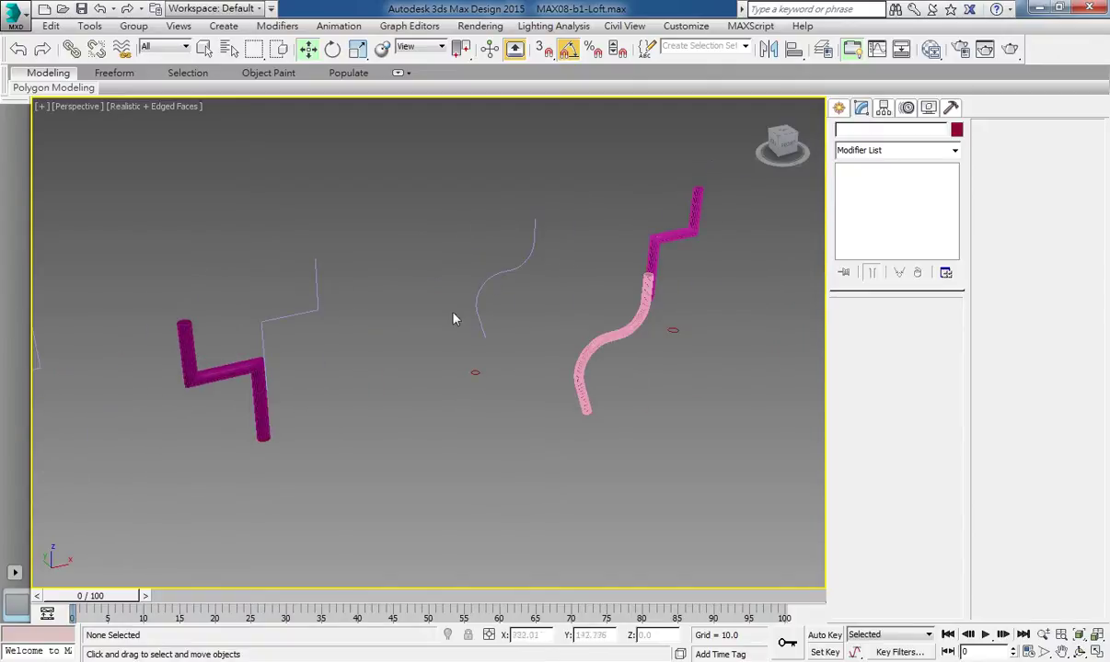